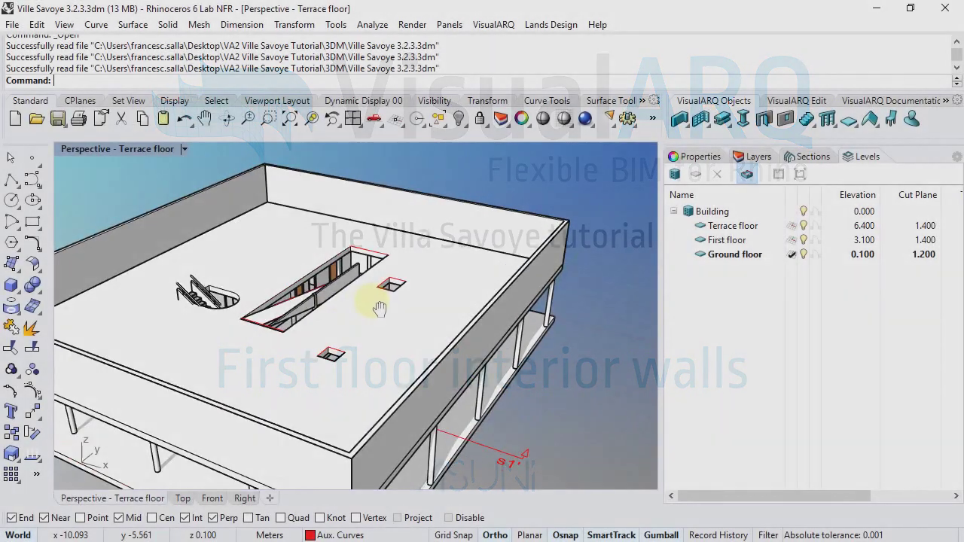
Make the First floor the active level and switch to the Top view of the plan
{"action": "right_click_drag", "start_coordinate": [377, 306], "coordinate": [386, 305], "text": "shift"}
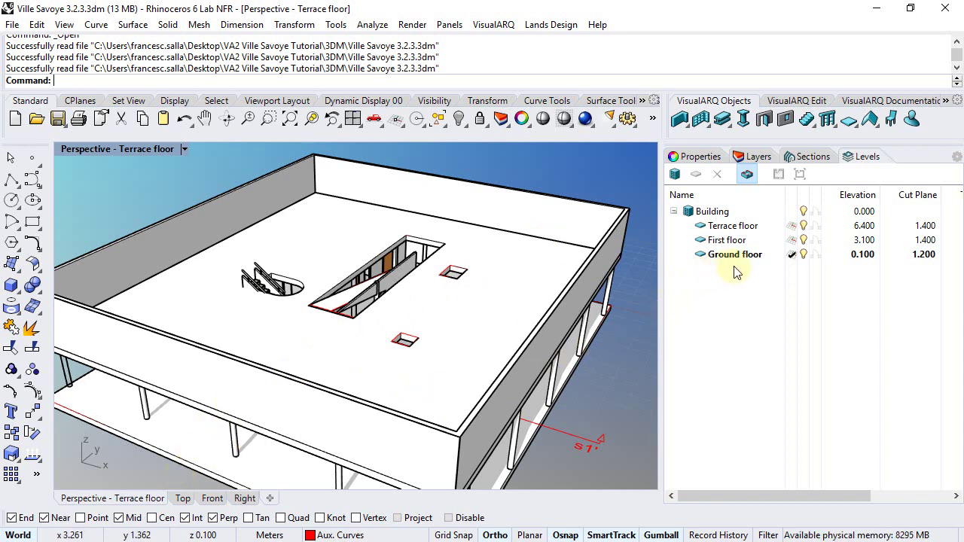
{"action": "left_click", "coordinate": [792, 239]}
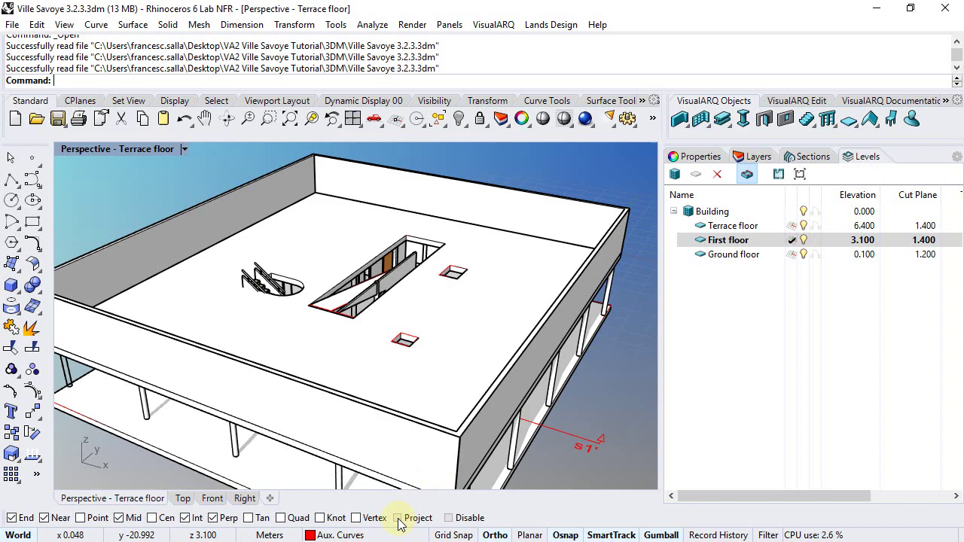
{"action": "left_click", "coordinate": [183, 499]}
{"action": "scroll", "coordinate": [344, 262], "scroll_direction": "down", "scroll_amount": 6}
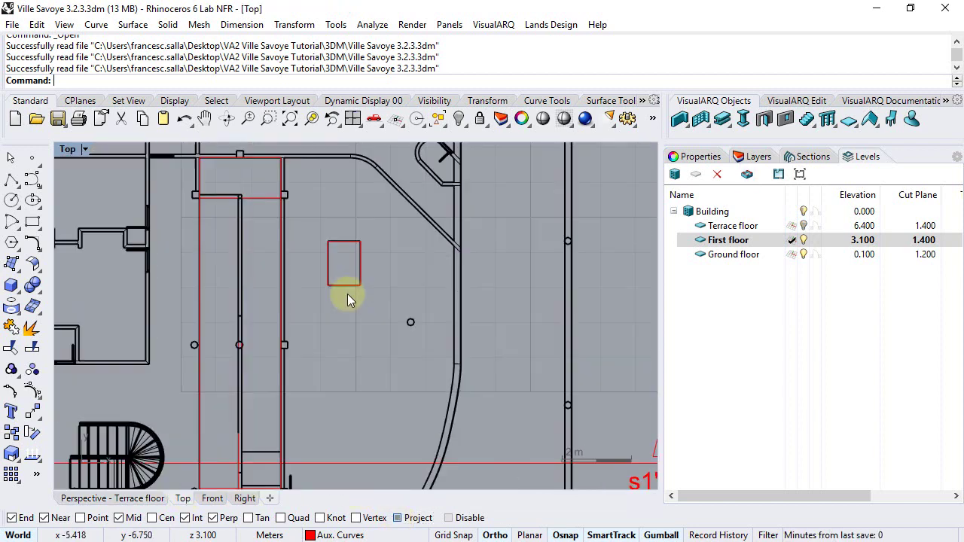
{"action": "right_click_drag", "start_coordinate": [346, 297], "coordinate": [330, 258]}
Turn on the 1F bitmap layer to show the first-floor plan image for tracing
{"action": "left_click", "coordinate": [746, 175]}
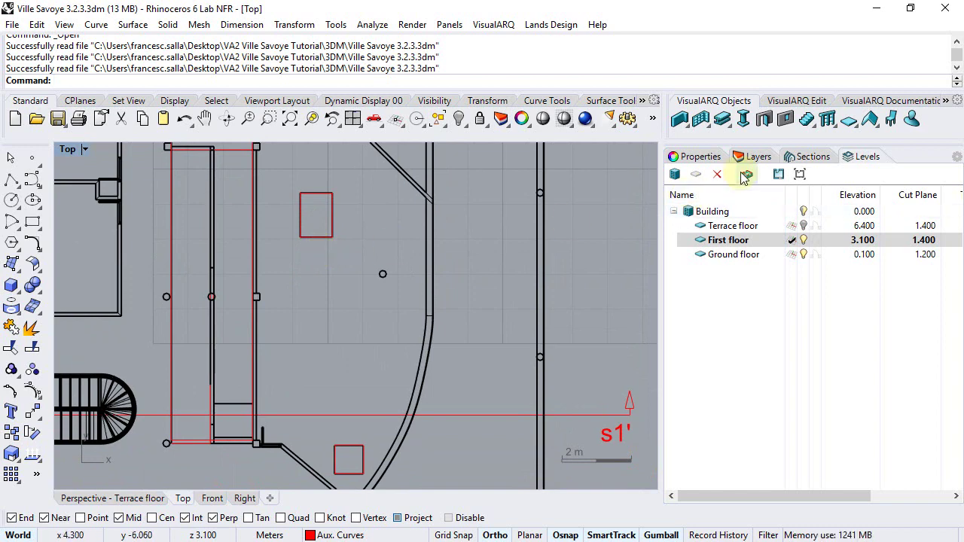
{"action": "left_click", "coordinate": [760, 158]}
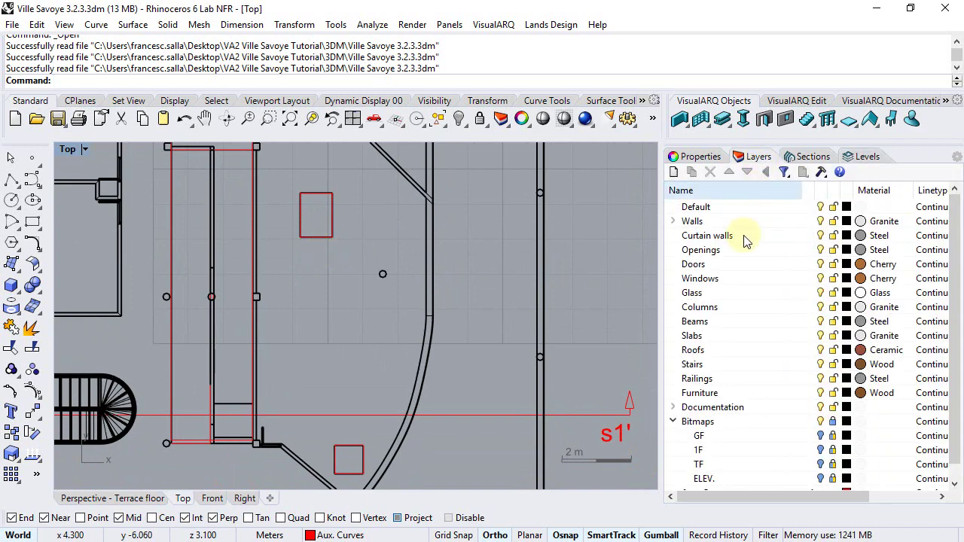
{"action": "left_click", "coordinate": [820, 451]}
{"action": "right_click_drag", "start_coordinate": [422, 332], "coordinate": [579, 247]}
{"action": "scroll", "coordinate": [557, 256], "scroll_direction": "down", "scroll_amount": 2}
{"action": "scroll", "coordinate": [400, 282], "scroll_direction": "down", "scroll_amount": 2}
{"action": "scroll", "coordinate": [351, 341], "scroll_direction": "up", "scroll_amount": 2}
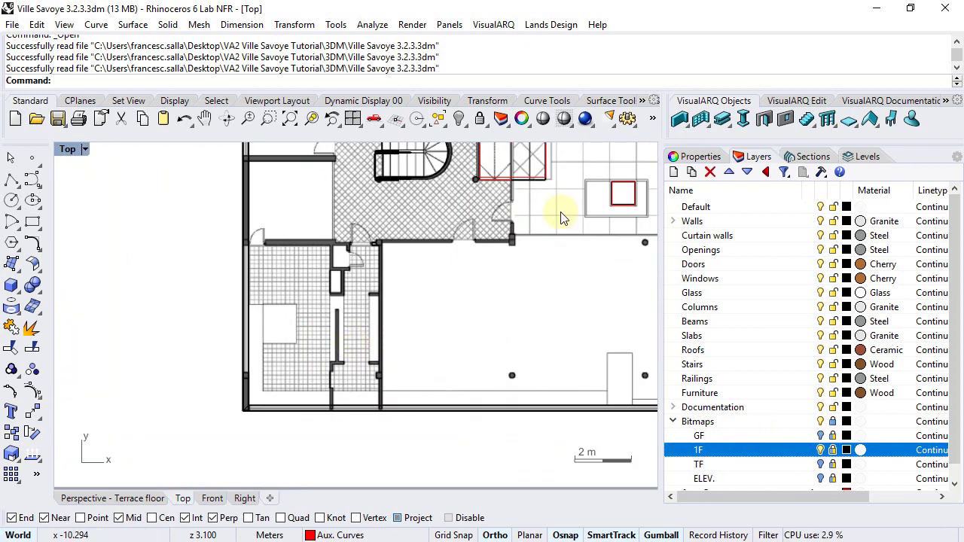
Start a left-aligned Exterior 100mm wall at the plan's lower facade, tracing the lower-left room's partition up and across to the closet divider
{"action": "left_click", "coordinate": [678, 122]}
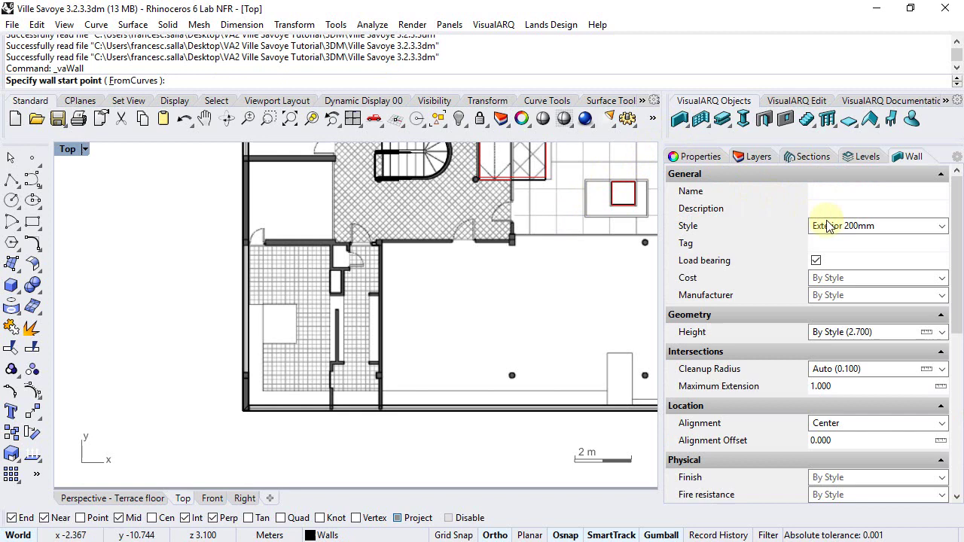
{"action": "left_click", "coordinate": [866, 225]}
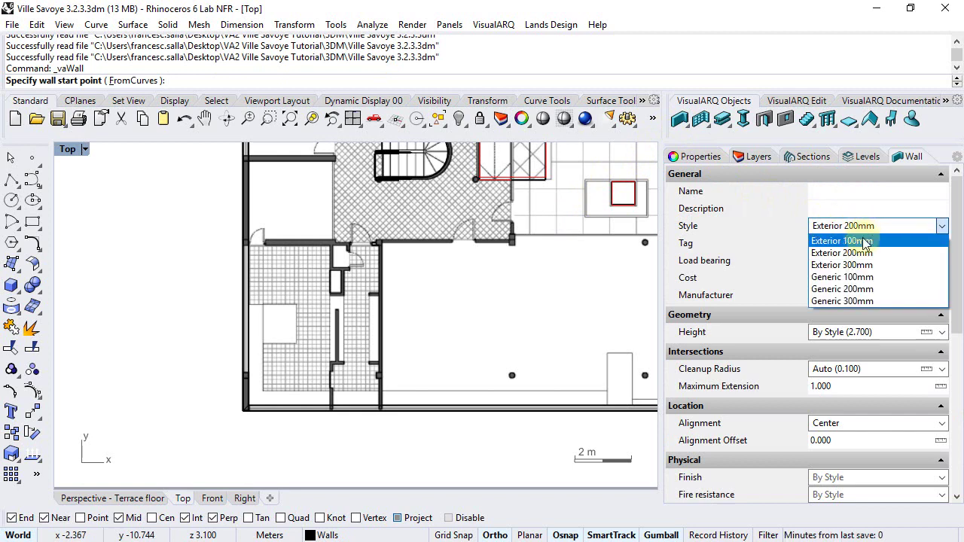
{"action": "left_click", "coordinate": [865, 241]}
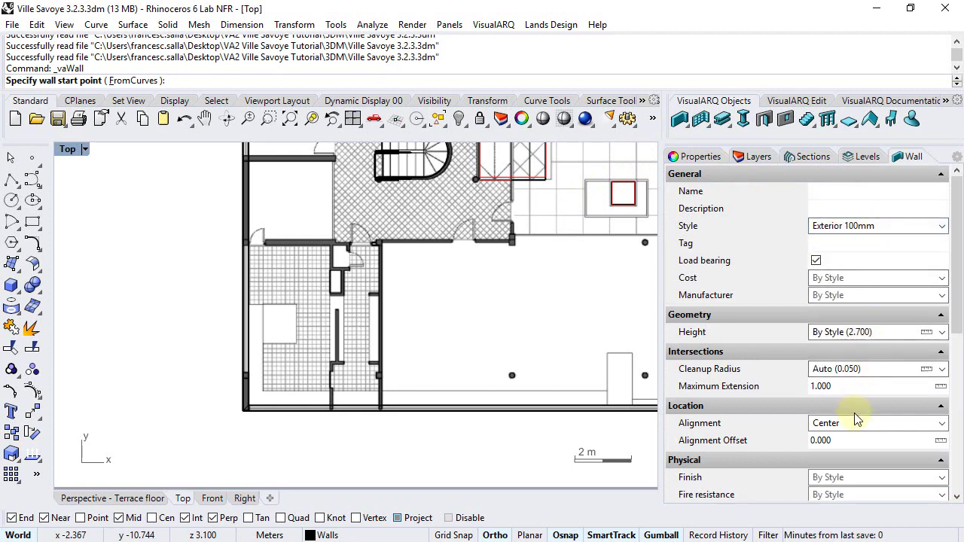
{"action": "left_click", "coordinate": [828, 438]}
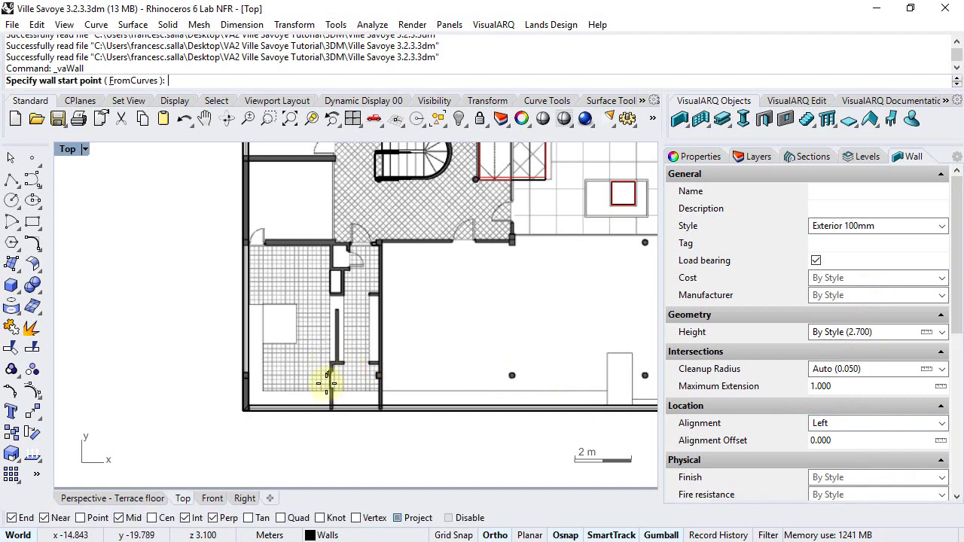
{"action": "scroll", "coordinate": [328, 384], "scroll_direction": "up", "scroll_amount": 4}
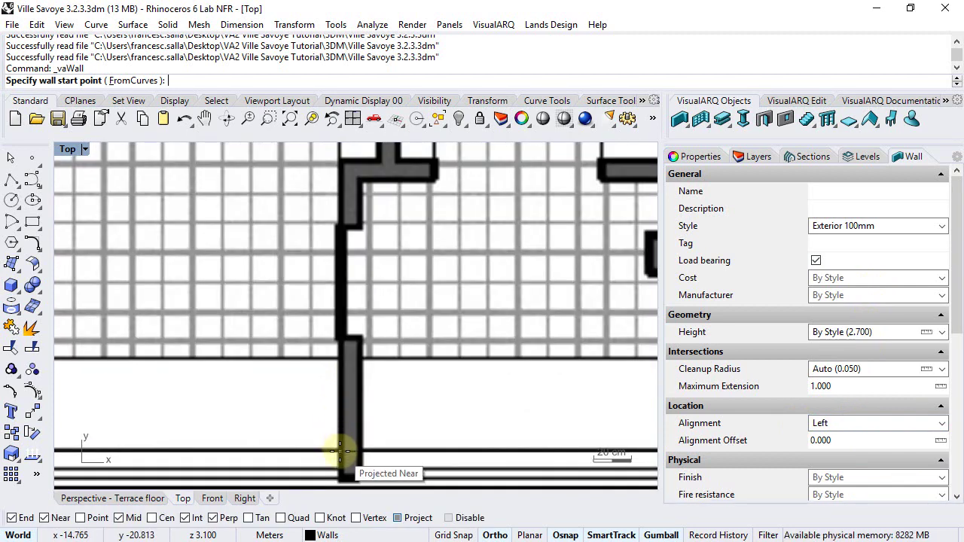
{"action": "left_click", "coordinate": [341, 450]}
{"action": "scroll", "coordinate": [340, 446], "scroll_direction": "down", "scroll_amount": 2}
{"action": "scroll", "coordinate": [339, 295], "scroll_direction": "up", "scroll_amount": 2}
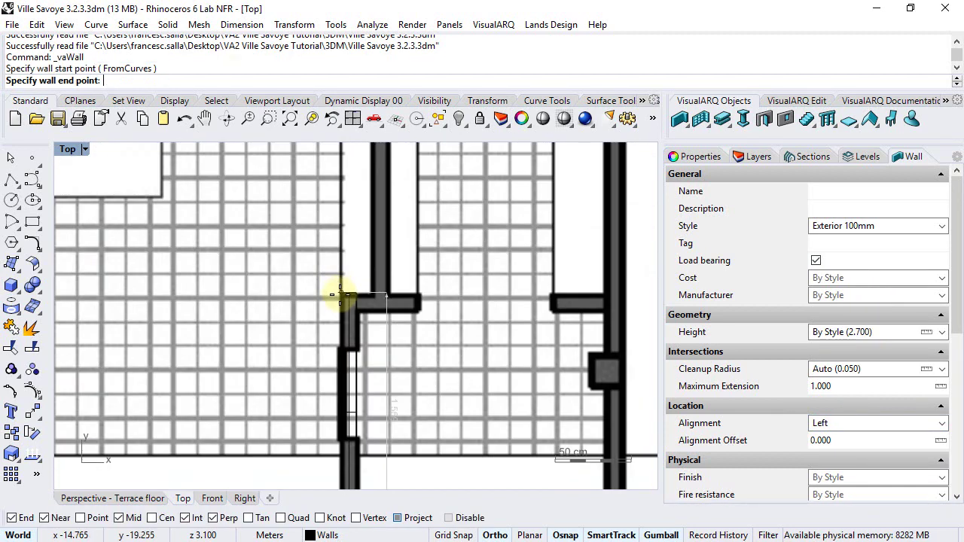
{"action": "left_click", "coordinate": [341, 295]}
{"action": "left_click", "coordinate": [373, 296]}
Continue the wall around the rectangular shaft above the closets and along the room's upper partition to the left facade, finishing it there
{"action": "scroll", "coordinate": [381, 252], "scroll_direction": "down", "scroll_amount": 4}
{"action": "scroll", "coordinate": [388, 172], "scroll_direction": "up", "scroll_amount": 4}
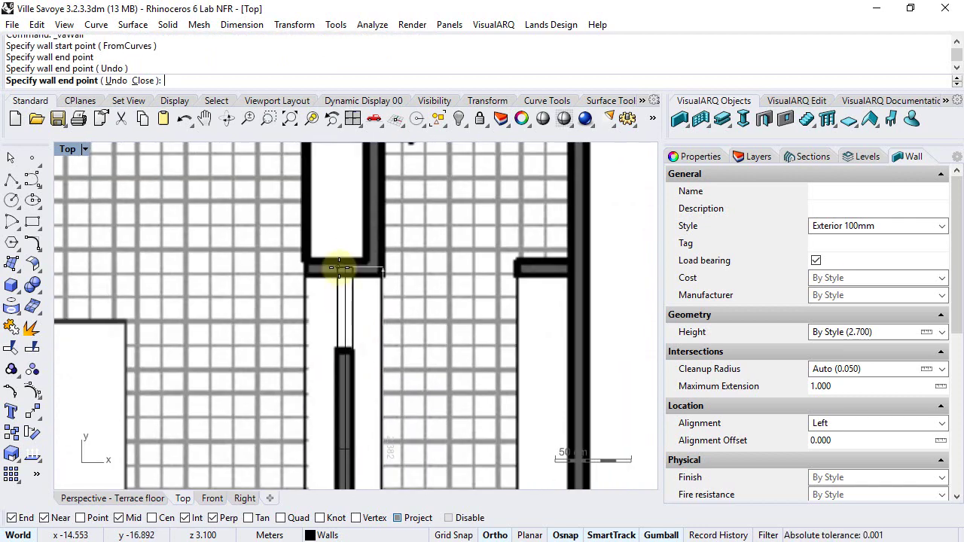
{"action": "left_click", "coordinate": [340, 263]}
{"action": "left_click", "coordinate": [369, 263]}
{"action": "scroll", "coordinate": [369, 260], "scroll_direction": "down", "scroll_amount": 3}
{"action": "scroll", "coordinate": [368, 214], "scroll_direction": "up", "scroll_amount": 3}
{"action": "left_click", "coordinate": [369, 309]}
{"action": "left_click", "coordinate": [313, 306]}
{"action": "left_click", "coordinate": [293, 269]}
{"action": "scroll", "coordinate": [293, 269], "scroll_direction": "down", "scroll_amount": 4}
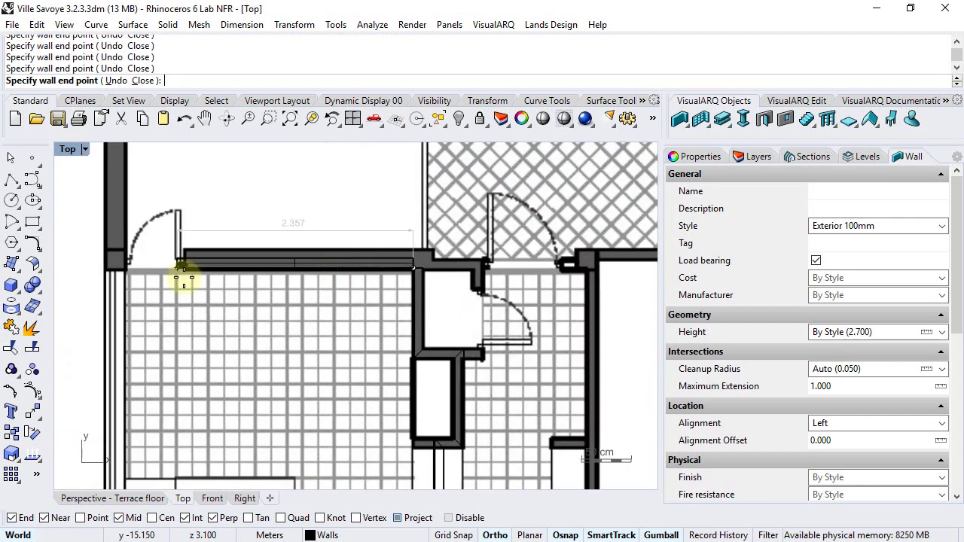
{"action": "left_click", "coordinate": [119, 272]}
{"action": "right_click", "coordinate": [312, 304]}
End the wall command and apply the First floor level to the Top view
{"action": "scroll", "coordinate": [452, 377], "scroll_direction": "up", "scroll_amount": 4}
{"action": "right_click", "coordinate": [342, 411]}
{"action": "right_click_drag", "start_coordinate": [341, 411], "coordinate": [337, 345]}
{"action": "double_click", "coordinate": [751, 242]}
{"action": "scroll", "coordinate": [422, 362], "scroll_direction": "up", "scroll_amount": 4}
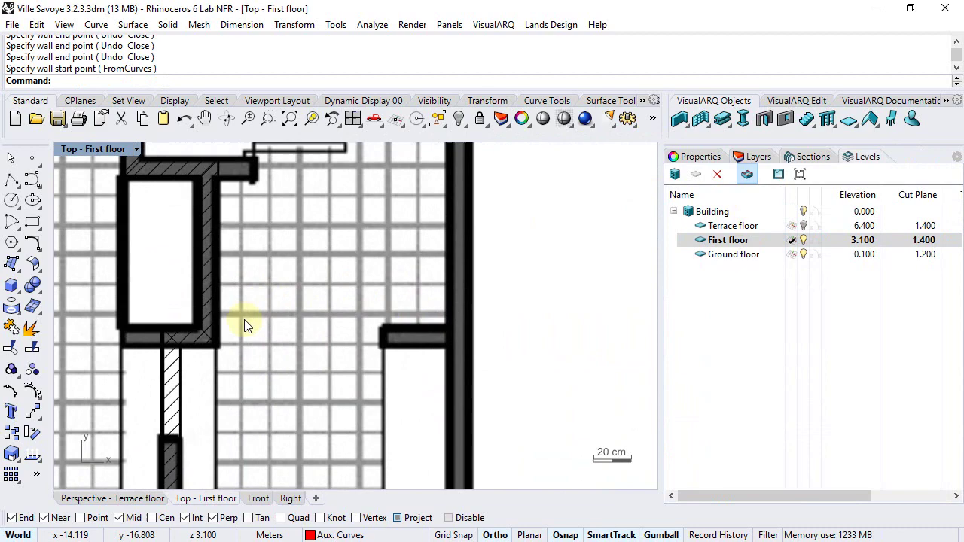
Draw the long Exterior 100mm partition beside the large lower room from the facade up to the hall corner
{"action": "right_click", "coordinate": [244, 324]}
{"action": "left_click", "coordinate": [222, 335]}
{"action": "scroll", "coordinate": [230, 326], "scroll_direction": "down", "scroll_amount": 6}
{"action": "right_click", "coordinate": [277, 338]}
{"action": "right_click", "coordinate": [341, 399]}
{"action": "key", "text": "Return"}
{"action": "scroll", "coordinate": [350, 278], "scroll_direction": "up", "scroll_amount": 3}
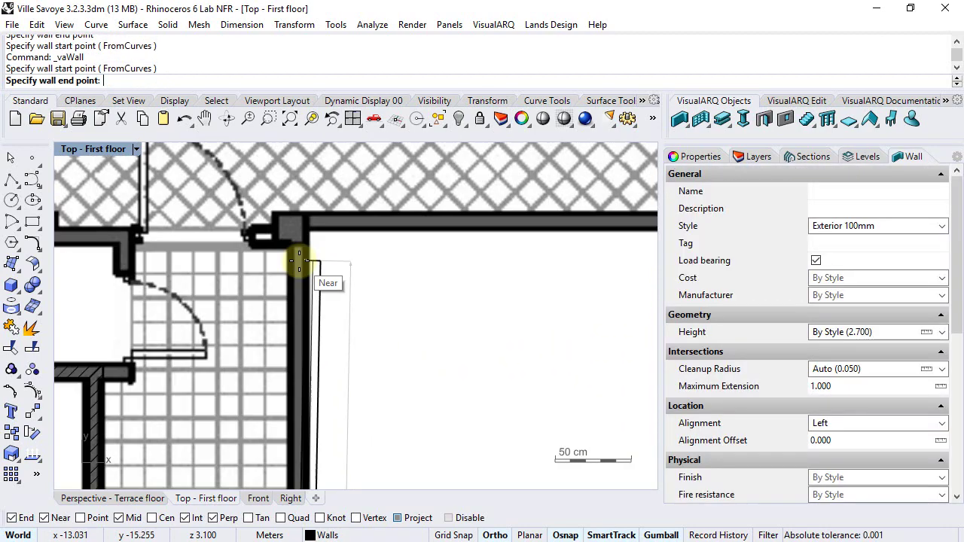
{"action": "left_click", "coordinate": [344, 296]}
{"action": "right_click", "coordinate": [370, 287]}
Draw a right-aligned Exterior 100mm wall from the hall corner along the large lower room to the corner by the terrace
{"action": "left_click", "coordinate": [363, 283]}
{"action": "right_click_drag", "start_coordinate": [494, 299], "coordinate": [310, 321]}
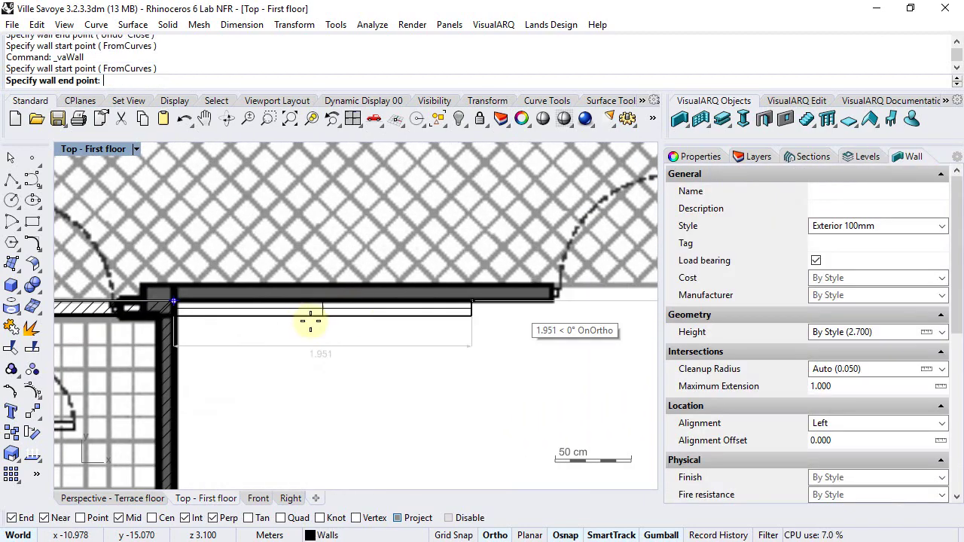
{"action": "left_click", "coordinate": [942, 423]}
{"action": "left_click", "coordinate": [904, 465]}
{"action": "scroll", "coordinate": [514, 334], "scroll_direction": "down", "scroll_amount": 4}
{"action": "right_click_drag", "start_coordinate": [514, 334], "coordinate": [218, 337]}
{"action": "scroll", "coordinate": [453, 318], "scroll_direction": "up", "scroll_amount": 4}
{"action": "scroll", "coordinate": [455, 318], "scroll_direction": "up", "scroll_amount": 3}
{"action": "left_click", "coordinate": [456, 324]}
{"action": "scroll", "coordinate": [456, 326], "scroll_direction": "down", "scroll_amount": 9}
{"action": "right_click_drag", "start_coordinate": [465, 236], "coordinate": [455, 338]}
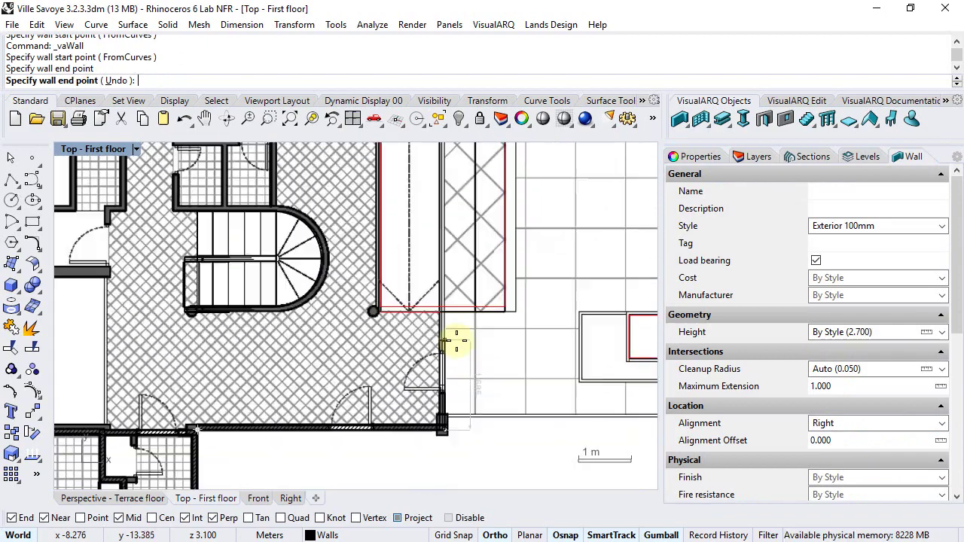
Continue the wall from the terrace corner up along the ramp's centre line to the ramp's upper end and finish it
{"action": "scroll", "coordinate": [455, 337], "scroll_direction": "up", "scroll_amount": 7}
{"action": "scroll", "coordinate": [440, 290], "scroll_direction": "down", "scroll_amount": 6}
{"action": "scroll", "coordinate": [442, 293], "scroll_direction": "down", "scroll_amount": 8}
{"action": "right_click_drag", "start_coordinate": [442, 292], "coordinate": [430, 379]}
{"action": "scroll", "coordinate": [430, 389], "scroll_direction": "up", "scroll_amount": 7}
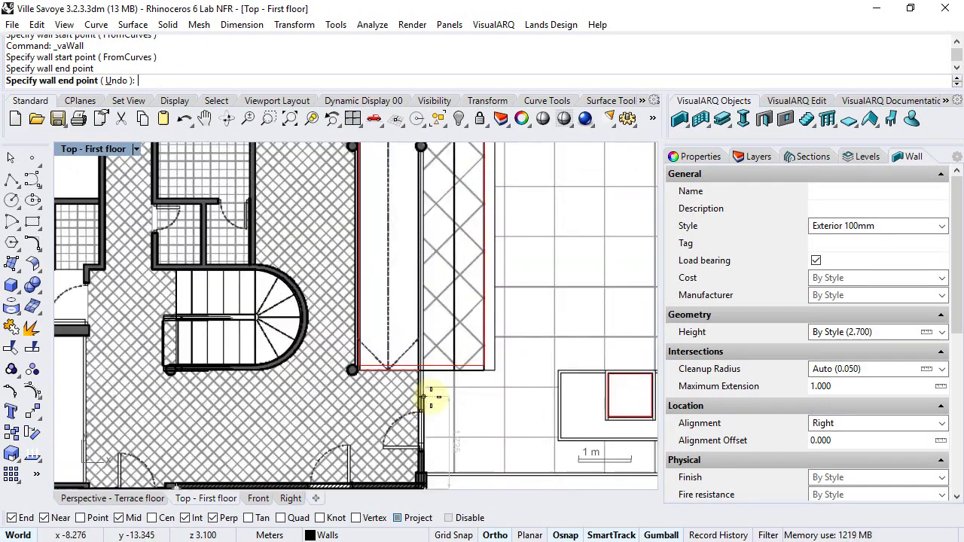
{"action": "scroll", "coordinate": [432, 219], "scroll_direction": "down", "scroll_amount": 5}
{"action": "right_click_drag", "start_coordinate": [432, 170], "coordinate": [409, 233]}
{"action": "scroll", "coordinate": [420, 308], "scroll_direction": "up", "scroll_amount": 6}
{"action": "left_click", "coordinate": [389, 221]}
{"action": "right_click", "coordinate": [389, 223]}
Draw an Exterior 200mm wall along the lower edge of the room beside the stair hall, ending at the hall
{"action": "scroll", "coordinate": [390, 226], "scroll_direction": "down", "scroll_amount": 2}
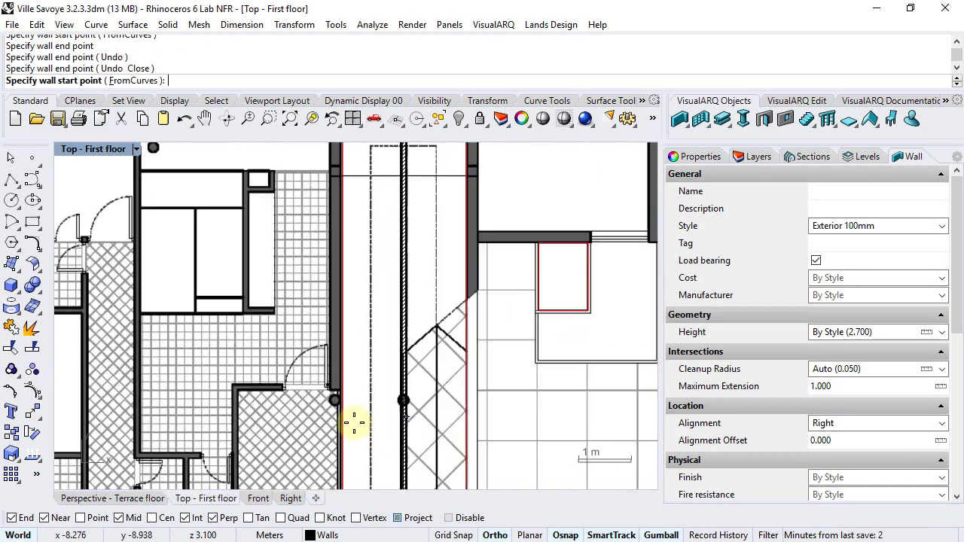
{"action": "right_click_drag", "start_coordinate": [355, 421], "coordinate": [527, 224]}
{"action": "scroll", "coordinate": [109, 395], "scroll_direction": "up", "scroll_amount": 4}
{"action": "left_click", "coordinate": [63, 387]}
{"action": "left_click", "coordinate": [881, 229]}
{"action": "left_click", "coordinate": [851, 253]}
{"action": "scroll", "coordinate": [312, 386], "scroll_direction": "up", "scroll_amount": 4}
{"action": "left_click", "coordinate": [304, 387]}
Continue with Exterior 100mm style up the corridor's left side and across its upper end
{"action": "left_click", "coordinate": [840, 227]}
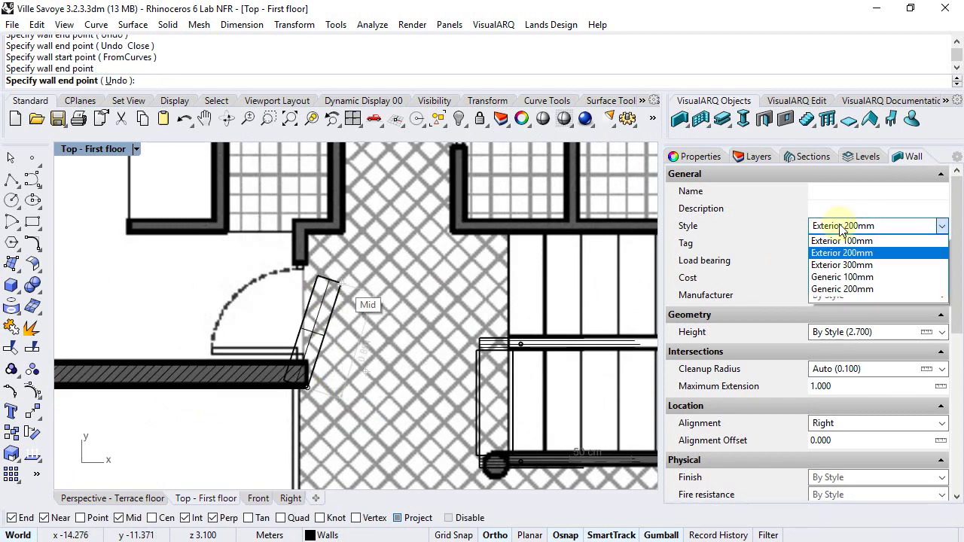
{"action": "left_click", "coordinate": [840, 241]}
{"action": "scroll", "coordinate": [303, 253], "scroll_direction": "up", "scroll_amount": 2}
{"action": "left_click", "coordinate": [303, 228]}
{"action": "left_click", "coordinate": [346, 229]}
{"action": "scroll", "coordinate": [345, 226], "scroll_direction": "down", "scroll_amount": 3}
{"action": "scroll", "coordinate": [331, 226], "scroll_direction": "up", "scroll_amount": 4}
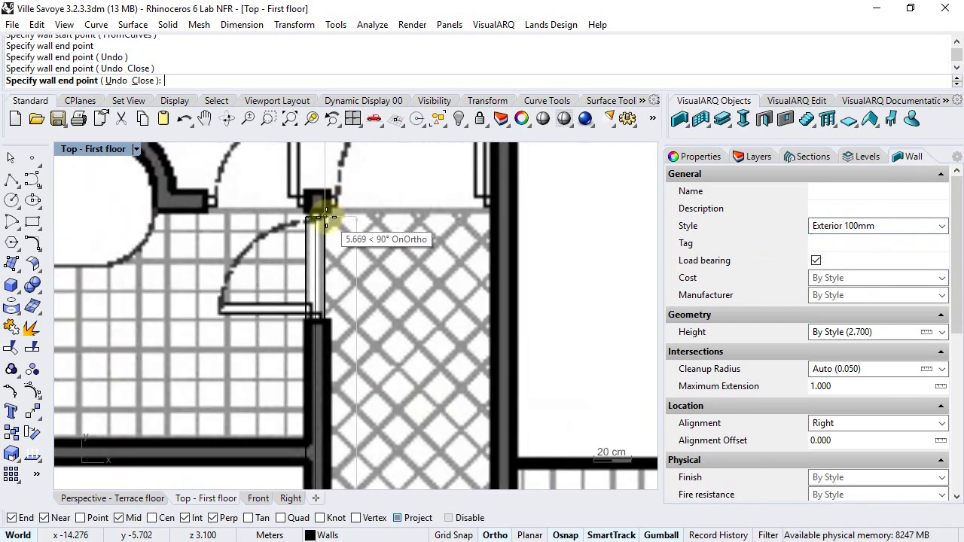
{"action": "scroll", "coordinate": [497, 217], "scroll_direction": "up", "scroll_amount": 2}
{"action": "left_click", "coordinate": [461, 218]}
Continue the wall down the corridor's right side, along the toilets to the stair curve, then up and across to the ramp
{"action": "scroll", "coordinate": [478, 354], "scroll_direction": "down", "scroll_amount": 5}
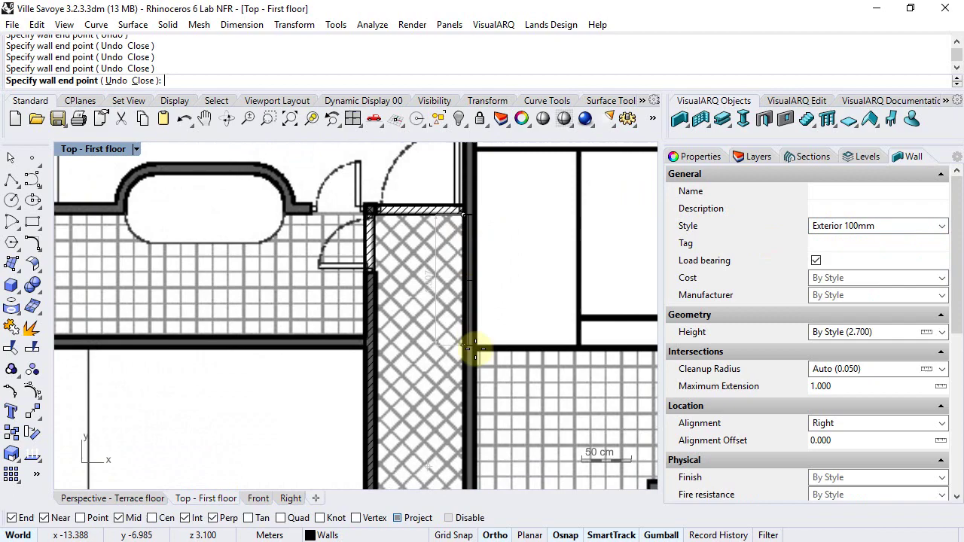
{"action": "scroll", "coordinate": [444, 380], "scroll_direction": "up", "scroll_amount": 2}
{"action": "scroll", "coordinate": [443, 379], "scroll_direction": "up", "scroll_amount": 3}
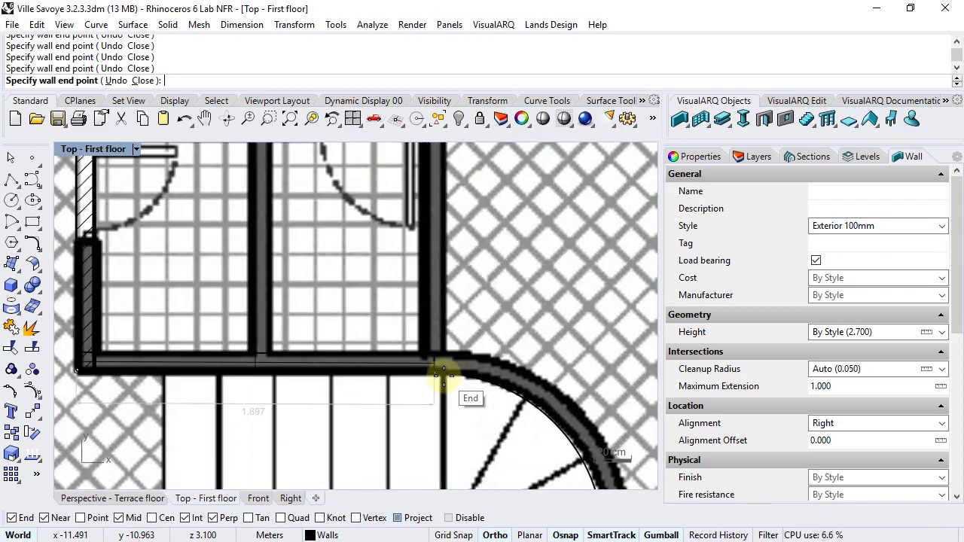
{"action": "scroll", "coordinate": [447, 254], "scroll_direction": "down", "scroll_amount": 5}
{"action": "scroll", "coordinate": [448, 254], "scroll_direction": "up", "scroll_amount": 3}
{"action": "right_click_drag", "start_coordinate": [552, 249], "coordinate": [328, 299]}
{"action": "left_click", "coordinate": [462, 274]}
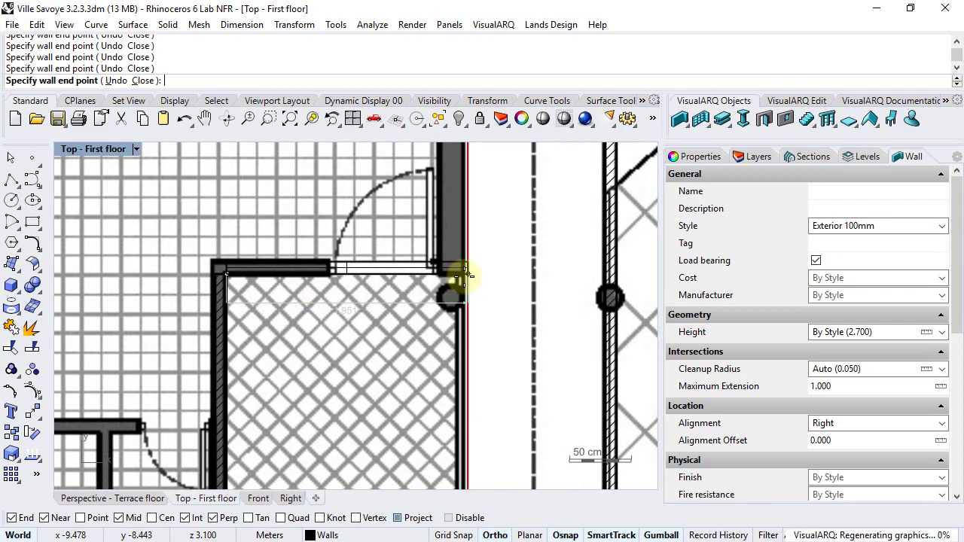
Switch to the Exterior 200mm style and trace the wall up the ramp's left side and across its upper end
{"action": "right_click_drag", "start_coordinate": [463, 274], "coordinate": [445, 328]}
{"action": "left_click", "coordinate": [881, 226]}
{"action": "left_click", "coordinate": [873, 252]}
{"action": "scroll", "coordinate": [466, 301], "scroll_direction": "down", "scroll_amount": 8}
{"action": "scroll", "coordinate": [475, 188], "scroll_direction": "up", "scroll_amount": 8}
{"action": "left_click", "coordinate": [403, 196]}
{"action": "scroll", "coordinate": [510, 208], "scroll_direction": "down", "scroll_amount": 7}
{"action": "left_click", "coordinate": [532, 196]}
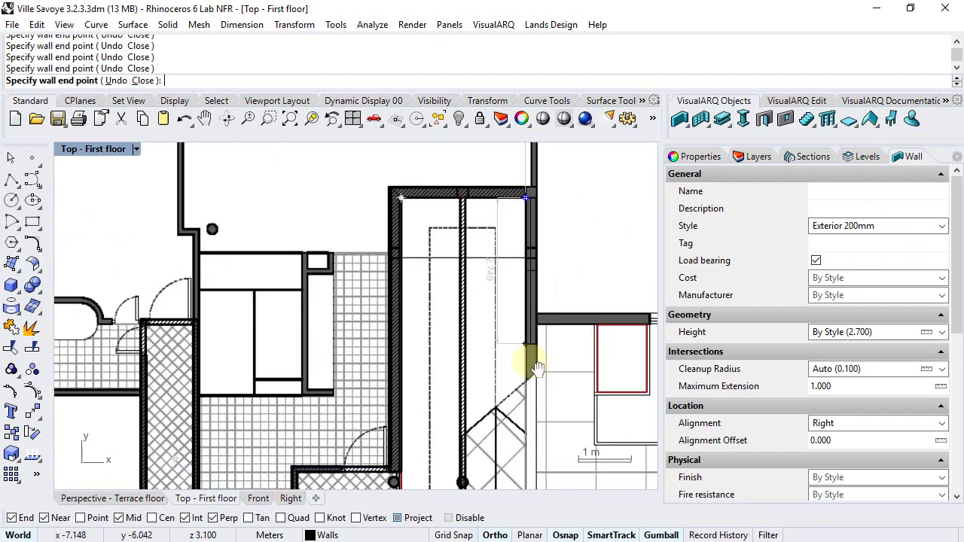
Continue the Exterior 200mm wall down the ramp's right side and finish the wall
{"action": "scroll", "coordinate": [534, 364], "scroll_direction": "down", "scroll_amount": 6}
{"action": "scroll", "coordinate": [477, 444], "scroll_direction": "up", "scroll_amount": 7}
{"action": "scroll", "coordinate": [476, 418], "scroll_direction": "down", "scroll_amount": 8}
{"action": "left_click", "coordinate": [477, 420]}
{"action": "right_click", "coordinate": [473, 405]}
{"action": "right_click", "coordinate": [473, 404]}
Extend the corridor's right-hand wall up to the jog below the round column using its control points
{"action": "scroll", "coordinate": [304, 236], "scroll_direction": "up", "scroll_amount": 9}
{"action": "right_click_drag", "start_coordinate": [304, 236], "coordinate": [390, 402]}
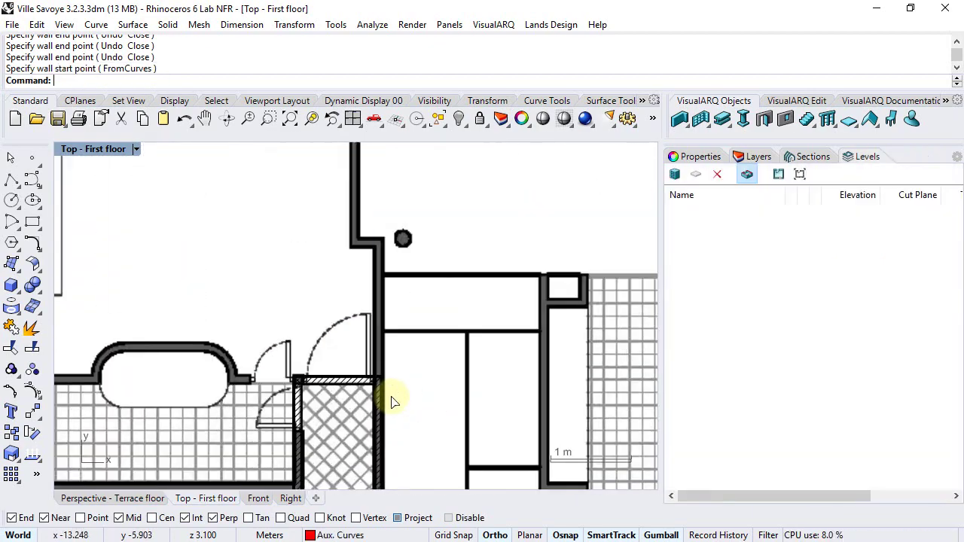
{"action": "scroll", "coordinate": [384, 410], "scroll_direction": "up", "scroll_amount": 4}
{"action": "left_click", "coordinate": [383, 411]}
{"action": "left_click", "coordinate": [34, 390]}
{"action": "left_click_drag", "start_coordinate": [330, 381], "coordinate": [329, 237]}
Start a left-aligned Exterior 100mm wall at the extended wall's upper end and trace the short jog
{"action": "left_click", "coordinate": [680, 119]}
{"action": "left_click", "coordinate": [330, 237]}
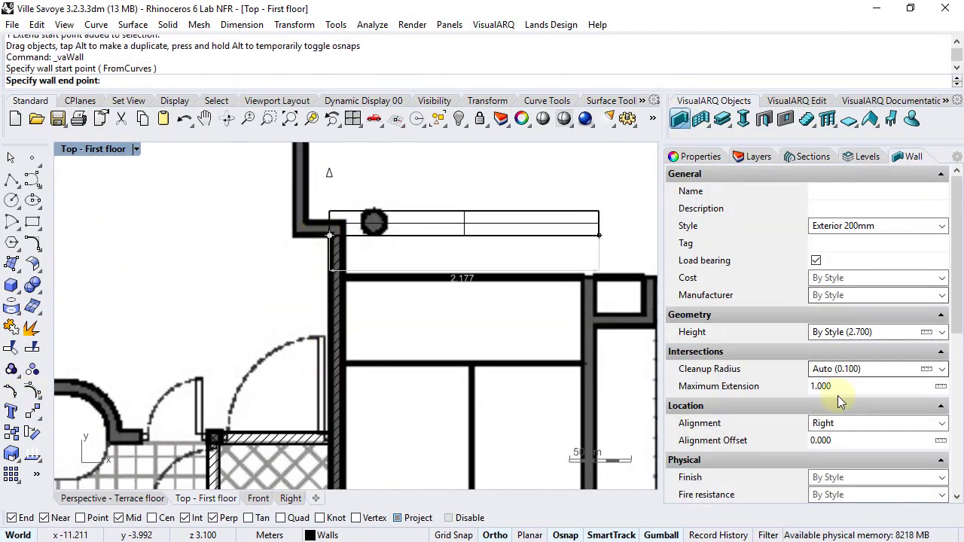
{"action": "left_click", "coordinate": [843, 423]}
{"action": "left_click", "coordinate": [839, 435]}
{"action": "left_click", "coordinate": [841, 226]}
{"action": "left_click", "coordinate": [839, 239]}
{"action": "left_click", "coordinate": [293, 236]}
Continue the wall up the bedroom partition, across about 0.64 m to the column, and upward to its end
{"action": "right_click_drag", "start_coordinate": [309, 220], "coordinate": [289, 319]}
{"action": "scroll", "coordinate": [287, 392], "scroll_direction": "down", "scroll_amount": 7}
{"action": "left_click", "coordinate": [267, 248]}
{"action": "scroll", "coordinate": [348, 254], "scroll_direction": "up", "scroll_amount": 6}
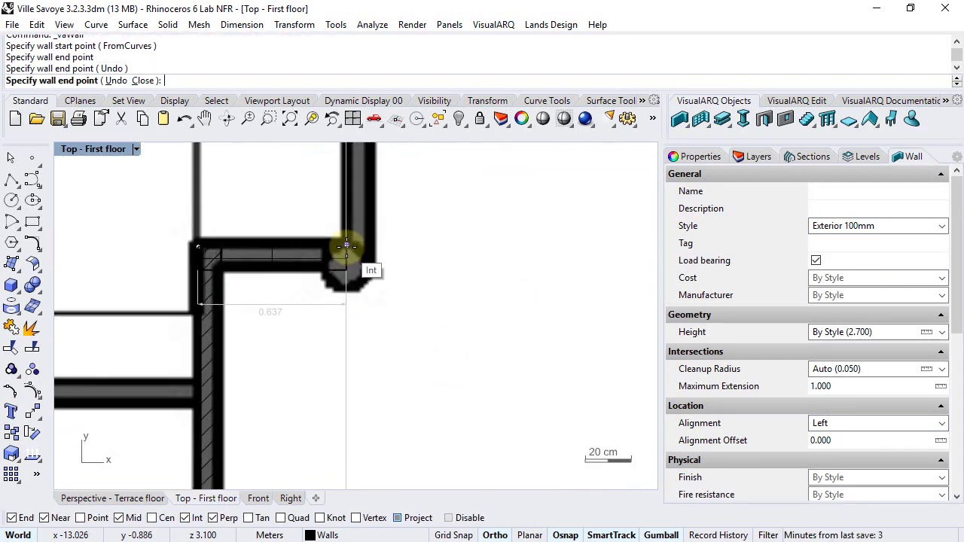
{"action": "left_click", "coordinate": [346, 252]}
{"action": "scroll", "coordinate": [342, 262], "scroll_direction": "down", "scroll_amount": 4}
{"action": "right_click_drag", "start_coordinate": [342, 149], "coordinate": [338, 248]}
{"action": "left_click", "coordinate": [338, 211]}
{"action": "right_click", "coordinate": [338, 212]}
Draw a closet partition about 1.52 m long from the bedroom wall to the closet's end panel
{"action": "scroll", "coordinate": [337, 219], "scroll_direction": "down", "scroll_amount": 7}
{"action": "left_click", "coordinate": [312, 331]}
{"action": "right_click_drag", "start_coordinate": [310, 330], "coordinate": [475, 310]}
{"action": "scroll", "coordinate": [473, 310], "scroll_direction": "up", "scroll_amount": 2}
{"action": "left_click", "coordinate": [250, 310]}
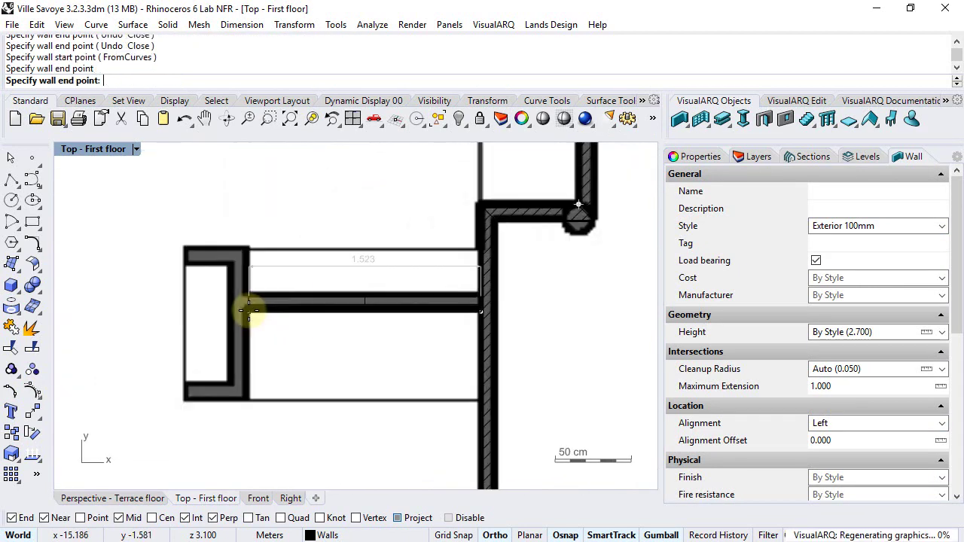
{"action": "right_click", "coordinate": [251, 305]}
Draw a right-aligned wall from the closet partition up its end panel, then about 0.42 m across the upper return
{"action": "left_click", "coordinate": [250, 296]}
{"action": "left_click", "coordinate": [844, 423]}
{"action": "left_click", "coordinate": [839, 461]}
{"action": "left_click", "coordinate": [247, 249]}
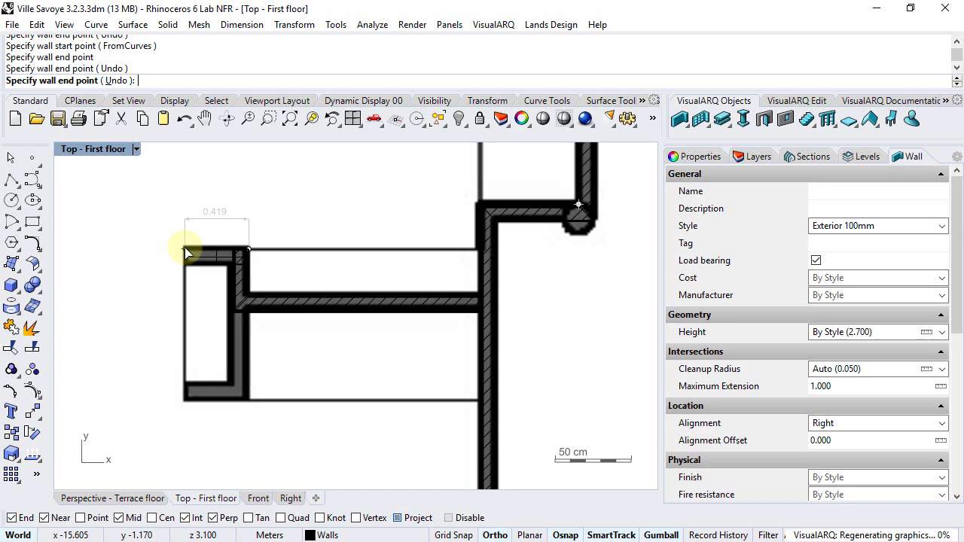
{"action": "left_click", "coordinate": [184, 247]}
{"action": "right_click", "coordinate": [186, 249]}
Copy the short upper return wall to the lower end of the closet panel
{"action": "left_click", "coordinate": [205, 257]}
{"action": "left_click", "coordinate": [11, 432]}
{"action": "left_click", "coordinate": [185, 264]}
{"action": "left_click", "coordinate": [185, 401]}
Extend the closet's end panel wall down to the copied return wall
{"action": "left_click", "coordinate": [236, 273]}
{"action": "key", "text": "F10"}
{"action": "left_click_drag", "start_coordinate": [250, 374], "coordinate": [249, 382]}
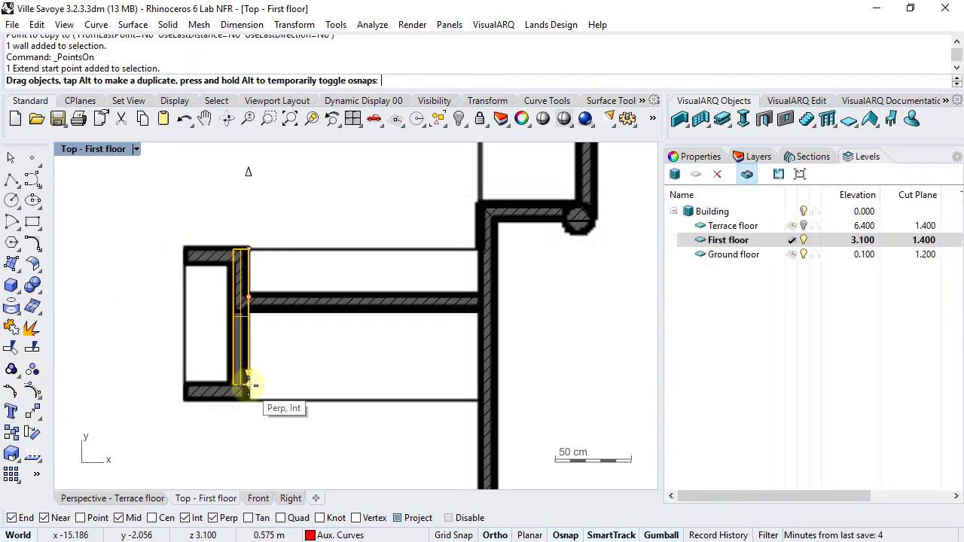
Extend the wall at the corridor's upper end across the doorway to the edge of the bathtub niche
{"action": "scroll", "coordinate": [250, 354], "scroll_direction": "down", "scroll_amount": 11}
{"action": "right_click_drag", "start_coordinate": [260, 461], "coordinate": [292, 357]}
{"action": "scroll", "coordinate": [276, 324], "scroll_direction": "up", "scroll_amount": 6}
{"action": "scroll", "coordinate": [443, 378], "scroll_direction": "up", "scroll_amount": 3}
{"action": "left_click", "coordinate": [444, 370]}
{"action": "key", "text": "F10"}
{"action": "scroll", "coordinate": [319, 369], "scroll_direction": "up", "scroll_amount": 2}
{"action": "left_click_drag", "start_coordinate": [325, 375], "coordinate": [268, 377]}
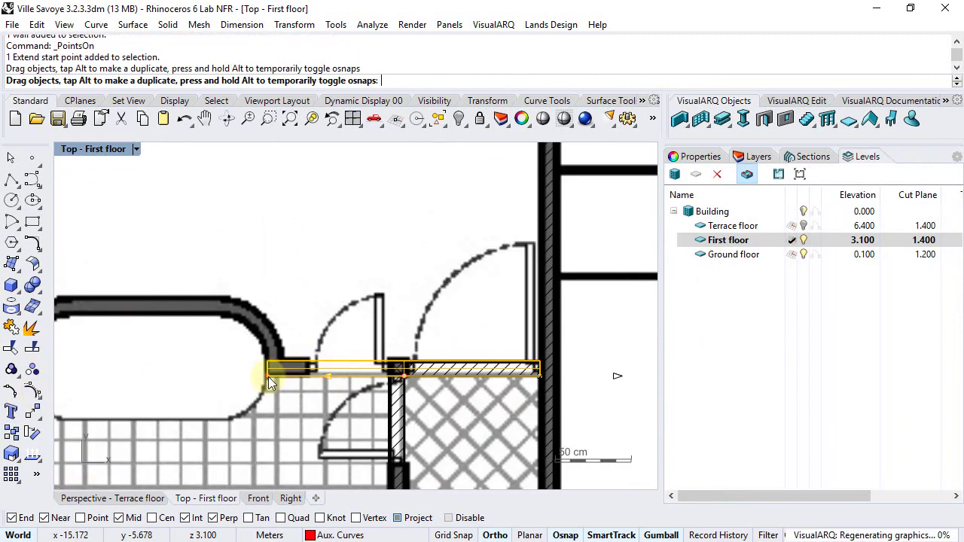
{"action": "right_click_drag", "start_coordinate": [210, 294], "coordinate": [321, 296]}
{"action": "key", "text": "Escape"}
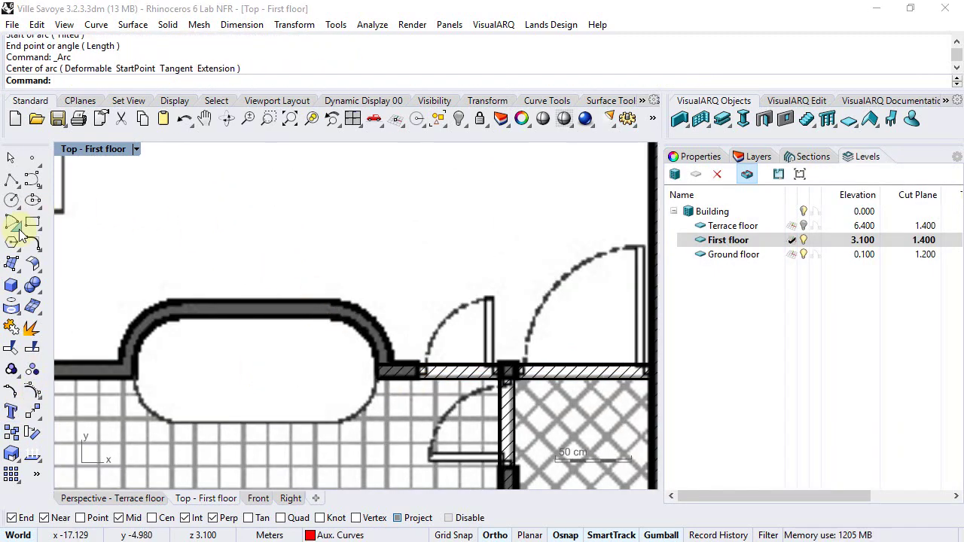
Draw an arc along the inside of the bathtub niche's rounded right corner, from the short wall's end to the niche's back
{"action": "left_click", "coordinate": [17, 227]}
{"action": "left_click", "coordinate": [57, 233]}
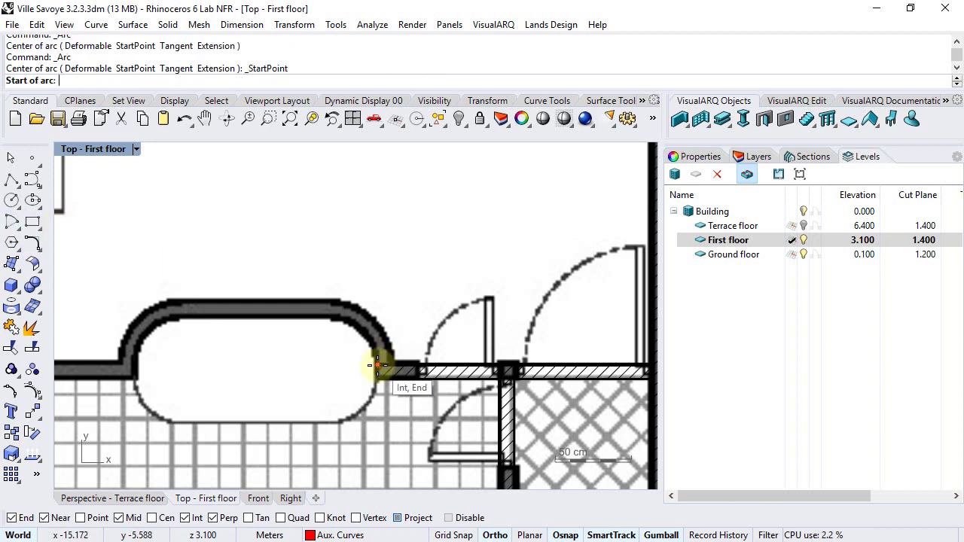
{"action": "left_click", "coordinate": [377, 363]}
{"action": "key", "text": "F8"}
{"action": "left_click", "coordinate": [332, 314]}
{"action": "left_click", "coordinate": [364, 329]}
Draw a right-aligned Exterior 100mm wall along the straight back of the bathtub niche
{"action": "left_click", "coordinate": [679, 119]}
{"action": "left_click", "coordinate": [334, 313]}
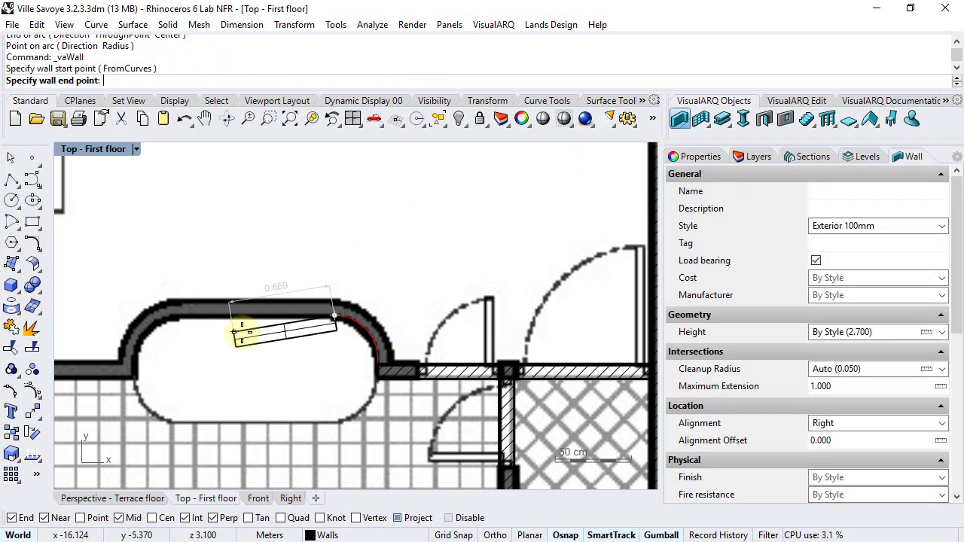
{"action": "left_click", "coordinate": [179, 323]}
{"action": "key", "text": "Return"}
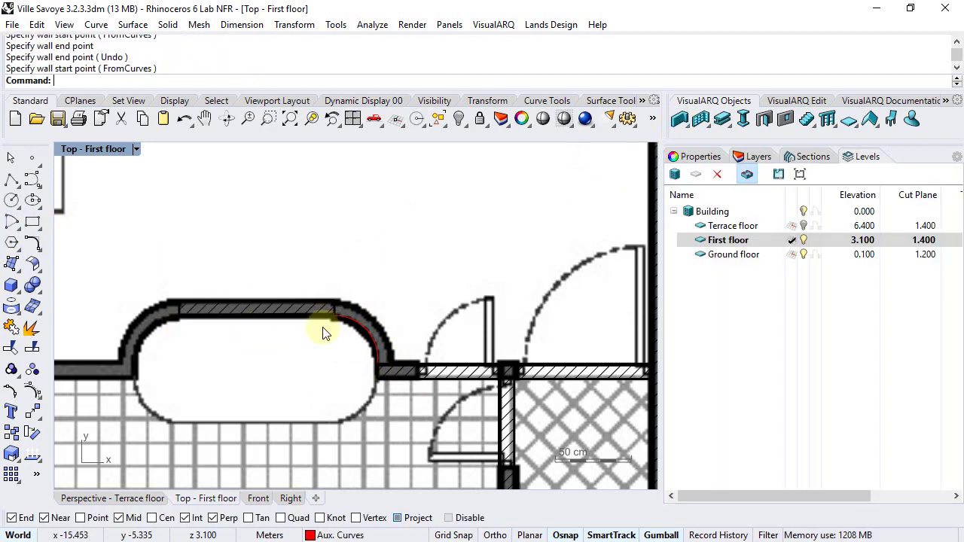
Create a curved wall from the arc at the niche's right corner
{"action": "right_click", "coordinate": [683, 122]}
{"action": "left_click", "coordinate": [371, 332]}
{"action": "right_click", "coordinate": [374, 287]}
{"action": "right_click", "coordinate": [374, 287]}
Mirror the curved corner wall about the midpoint of the niche's back wall to form the opposite corner
{"action": "left_click", "coordinate": [372, 325]}
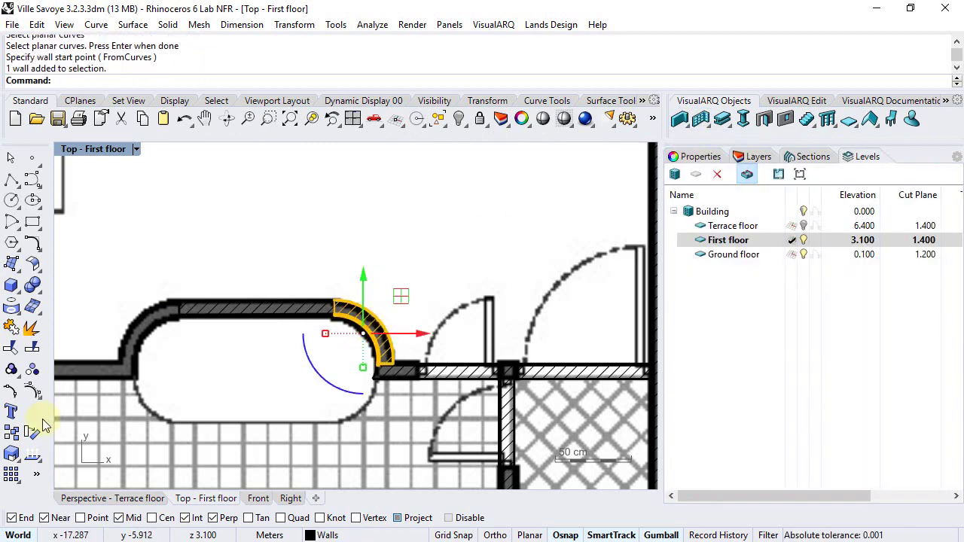
{"action": "left_click", "coordinate": [41, 421]}
{"action": "left_click", "coordinate": [113, 424]}
{"action": "left_click", "coordinate": [260, 311]}
{"action": "left_click", "coordinate": [257, 224]}
Copy the straight wall right of the bathtub niche so that it starts at the exterior facade on the left
{"action": "right_click_drag", "start_coordinate": [211, 248], "coordinate": [325, 249]}
{"action": "left_click", "coordinate": [510, 364]}
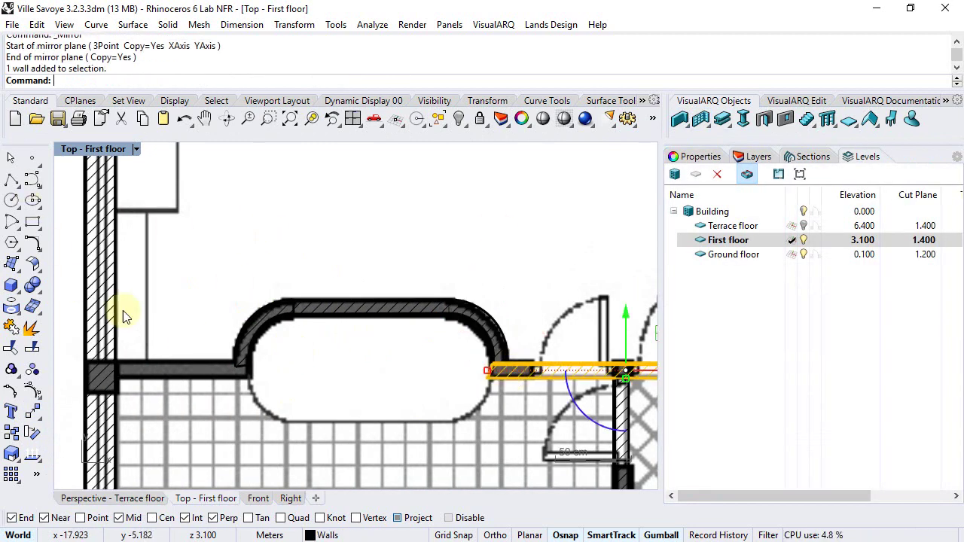
{"action": "left_click", "coordinate": [33, 412]}
{"action": "left_click", "coordinate": [489, 379]}
{"action": "left_click", "coordinate": [118, 379]}
{"action": "right_click", "coordinate": [220, 386]}
Adjust the copied wall's end point so that it stops at the left edge of the bathtub niche
{"action": "left_click", "coordinate": [212, 376]}
{"action": "left_click", "coordinate": [33, 392]}
{"action": "left_click_drag", "start_coordinate": [392, 378], "coordinate": [249, 380]}
{"action": "scroll", "coordinate": [263, 387], "scroll_direction": "up", "scroll_amount": 5}
{"action": "scroll", "coordinate": [263, 386], "scroll_direction": "down", "scroll_amount": 4}
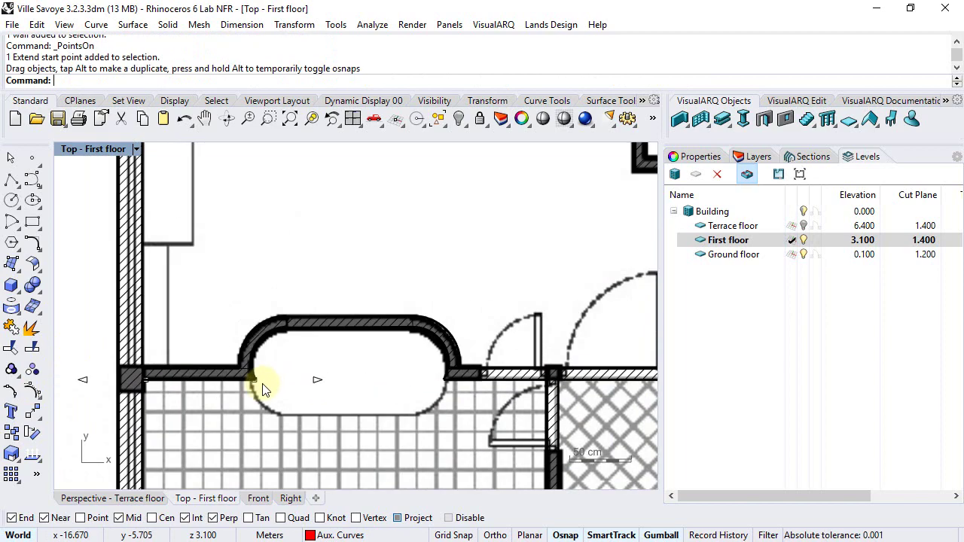
Draw a right-aligned Exterior 100mm wall from the ramp enclosure's upper corner across the doorway to the upper facade
{"action": "scroll", "coordinate": [263, 387], "scroll_direction": "down", "scroll_amount": 8}
{"action": "right_click_drag", "start_coordinate": [367, 266], "coordinate": [278, 324]}
{"action": "scroll", "coordinate": [538, 317], "scroll_direction": "up", "scroll_amount": 7}
{"action": "right_click_drag", "start_coordinate": [538, 317], "coordinate": [338, 404]}
{"action": "left_click", "coordinate": [680, 119]}
{"action": "left_click", "coordinate": [363, 409]}
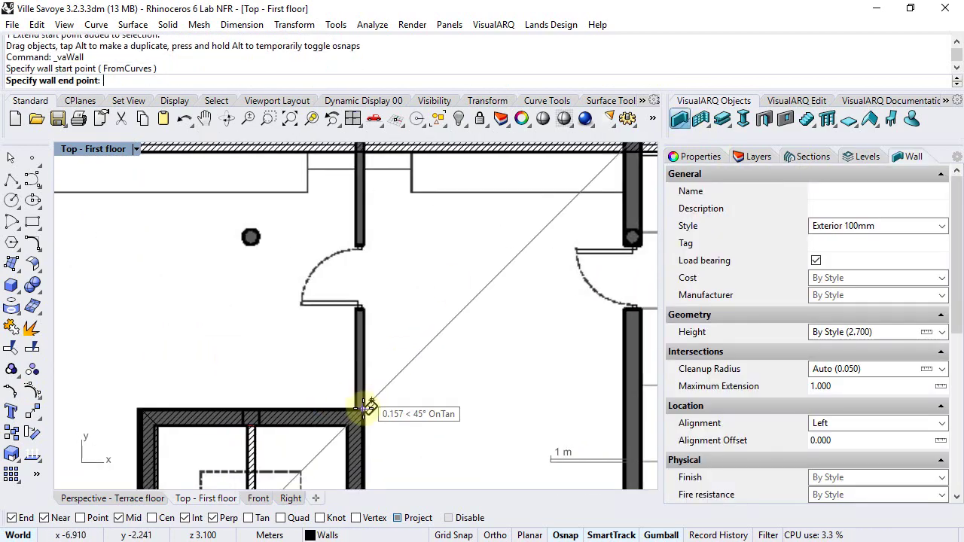
{"action": "left_click", "coordinate": [844, 429]}
{"action": "left_click", "coordinate": [825, 458]}
{"action": "scroll", "coordinate": [334, 188], "scroll_direction": "up", "scroll_amount": 4}
{"action": "left_click", "coordinate": [336, 186]}
{"action": "right_click", "coordinate": [344, 207]}
Draw a right-aligned Generic 200mm wall from the ramp enclosure across the window opening to the room's outer corner beside the terrace
{"action": "scroll", "coordinate": [350, 224], "scroll_direction": "down", "scroll_amount": 8}
{"action": "scroll", "coordinate": [290, 354], "scroll_direction": "up", "scroll_amount": 4}
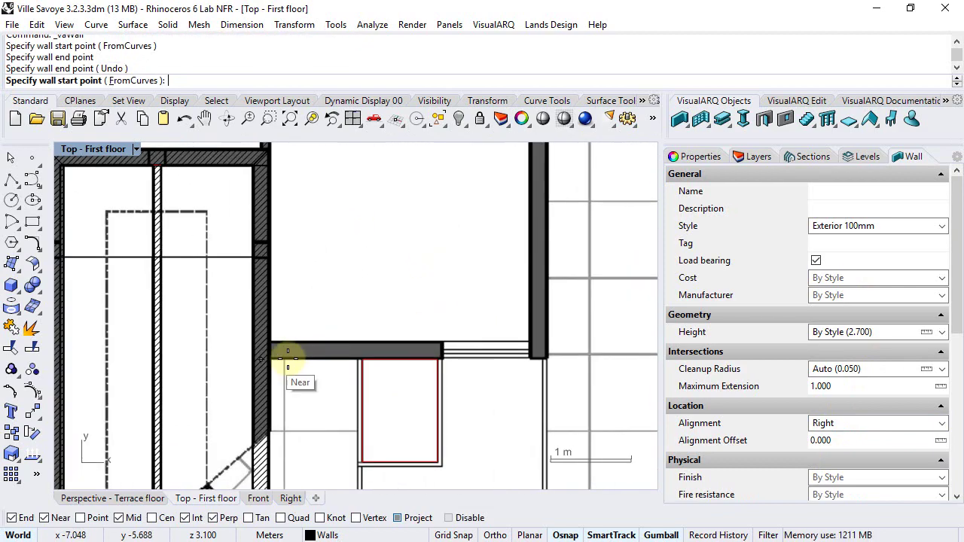
{"action": "left_click", "coordinate": [271, 357]}
{"action": "left_click", "coordinate": [868, 232]}
{"action": "left_click", "coordinate": [857, 289]}
{"action": "key", "text": "F8"}
{"action": "left_click", "coordinate": [548, 359]}
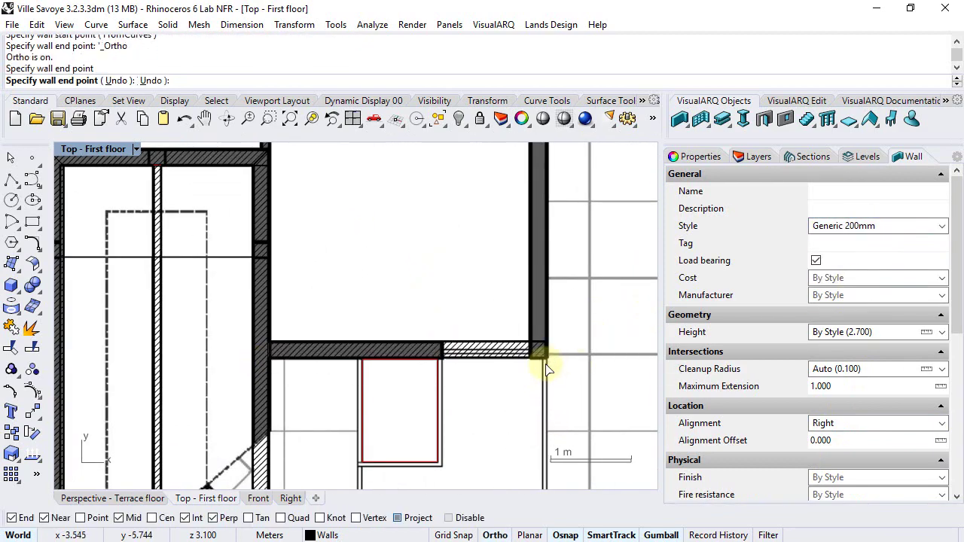
Continue the Generic 200mm wall from the terrace-side corner up to the upper facade and finish the wall
{"action": "scroll", "coordinate": [547, 364], "scroll_direction": "down", "scroll_amount": 9}
{"action": "scroll", "coordinate": [527, 218], "scroll_direction": "up", "scroll_amount": 7}
{"action": "scroll", "coordinate": [519, 220], "scroll_direction": "up", "scroll_amount": 8}
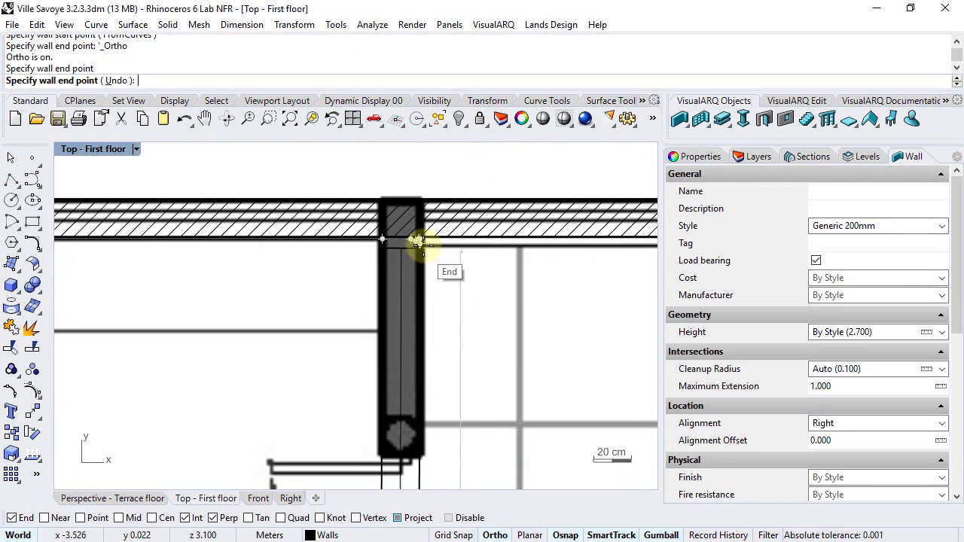
{"action": "left_click", "coordinate": [412, 204]}
{"action": "scroll", "coordinate": [412, 203], "scroll_direction": "down", "scroll_amount": 8}
{"action": "key", "text": "Return"}
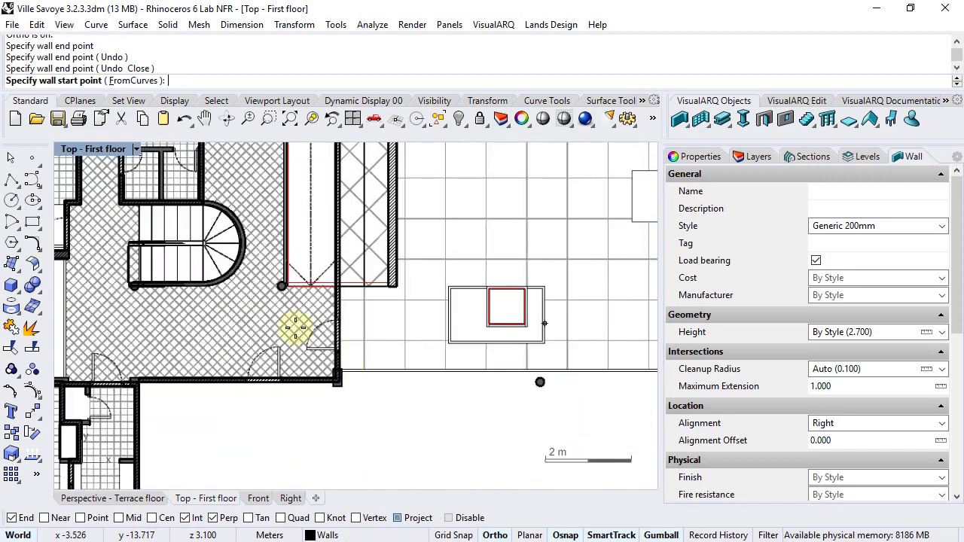
{"action": "key", "text": "Return"}
Change the wall between the kitchen and the room above it to the Generic 200mm style
{"action": "scroll", "coordinate": [176, 408], "scroll_direction": "up", "scroll_amount": 4}
{"action": "right_click_drag", "start_coordinate": [171, 408], "coordinate": [217, 404]}
{"action": "left_click", "coordinate": [211, 394]}
{"action": "left_click", "coordinate": [685, 157]}
{"action": "left_click", "coordinate": [843, 250]}
{"action": "left_click", "coordinate": [841, 314]}
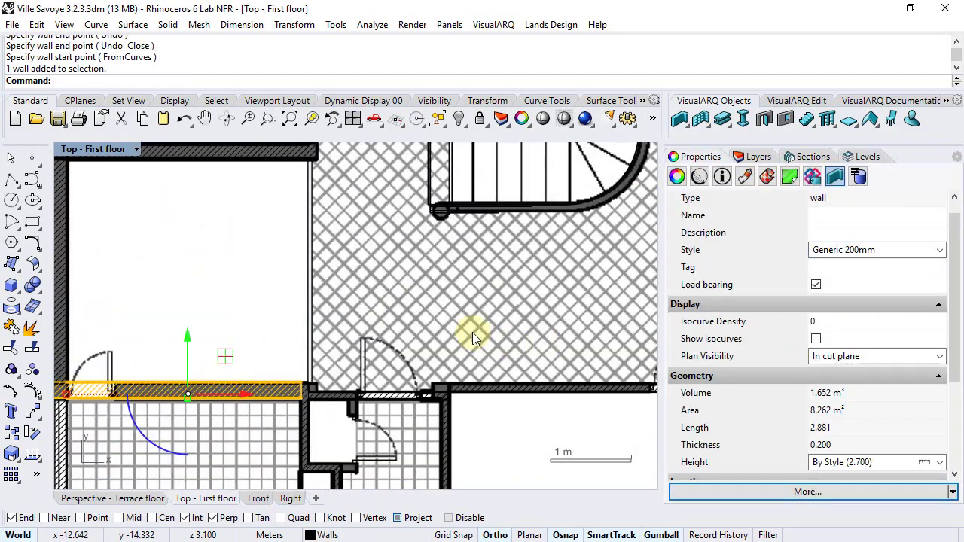
Draw a right-aligned Exterior 100mm wall across the lower end of the pantry, from its left partition to the outer wall
{"action": "scroll", "coordinate": [471, 333], "scroll_direction": "down", "scroll_amount": 6}
{"action": "right_click_drag", "start_coordinate": [488, 381], "coordinate": [457, 227]}
{"action": "scroll", "coordinate": [424, 410], "scroll_direction": "up", "scroll_amount": 9}
{"action": "left_click", "coordinate": [680, 119]}
{"action": "left_click", "coordinate": [265, 366]}
{"action": "left_click", "coordinate": [821, 229]}
{"action": "left_click", "coordinate": [825, 260]}
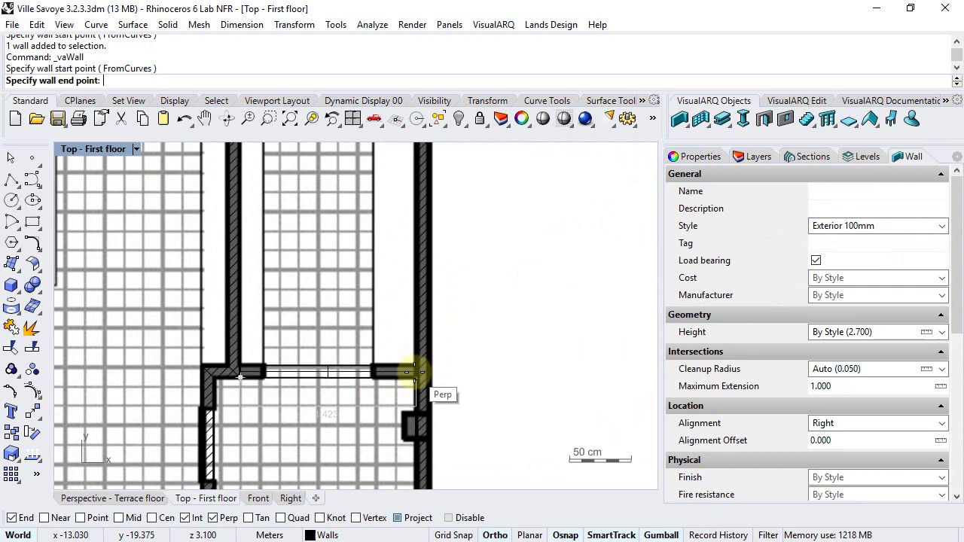
{"action": "left_click", "coordinate": [419, 369]}
{"action": "key", "text": "Return"}
Extend the short wall at the pantry's upper end across the opening to the outer wall
{"action": "scroll", "coordinate": [360, 301], "scroll_direction": "down", "scroll_amount": 6}
{"action": "scroll", "coordinate": [360, 302], "scroll_direction": "up", "scroll_amount": 6}
{"action": "key", "text": "Return"}
{"action": "left_click", "coordinate": [258, 279]}
{"action": "key", "text": "F10"}
{"action": "left_click_drag", "start_coordinate": [322, 274], "coordinate": [420, 278]}
{"action": "scroll", "coordinate": [379, 297], "scroll_direction": "down", "scroll_amount": 8}
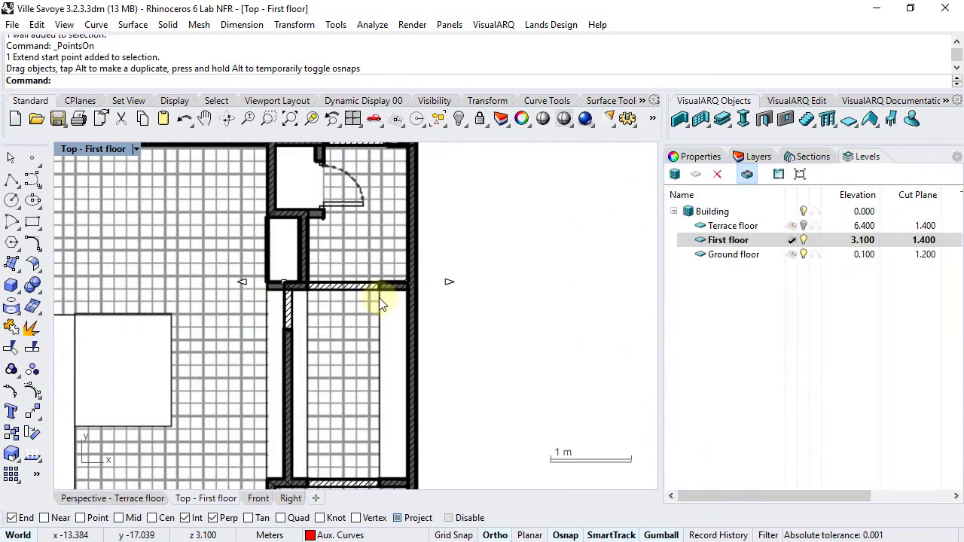
{"action": "key", "text": "Escape"}
Draw an Exterior 100mm wall down the closet's back beside the ramp corridor, ending with the short return at its lower end
{"action": "right_click_drag", "start_coordinate": [371, 379], "coordinate": [331, 283]}
{"action": "scroll", "coordinate": [337, 287], "scroll_direction": "down", "scroll_amount": 4}
{"action": "right_click_drag", "start_coordinate": [618, 203], "coordinate": [497, 372]}
{"action": "right_click_drag", "start_coordinate": [415, 158], "coordinate": [448, 273]}
{"action": "scroll", "coordinate": [226, 236], "scroll_direction": "up", "scroll_amount": 8}
{"action": "left_click", "coordinate": [680, 119]}
{"action": "scroll", "coordinate": [290, 205], "scroll_direction": "up", "scroll_amount": 4}
{"action": "left_click", "coordinate": [283, 204]}
{"action": "right_click_drag", "start_coordinate": [283, 399], "coordinate": [292, 299]}
{"action": "left_click", "coordinate": [290, 435]}
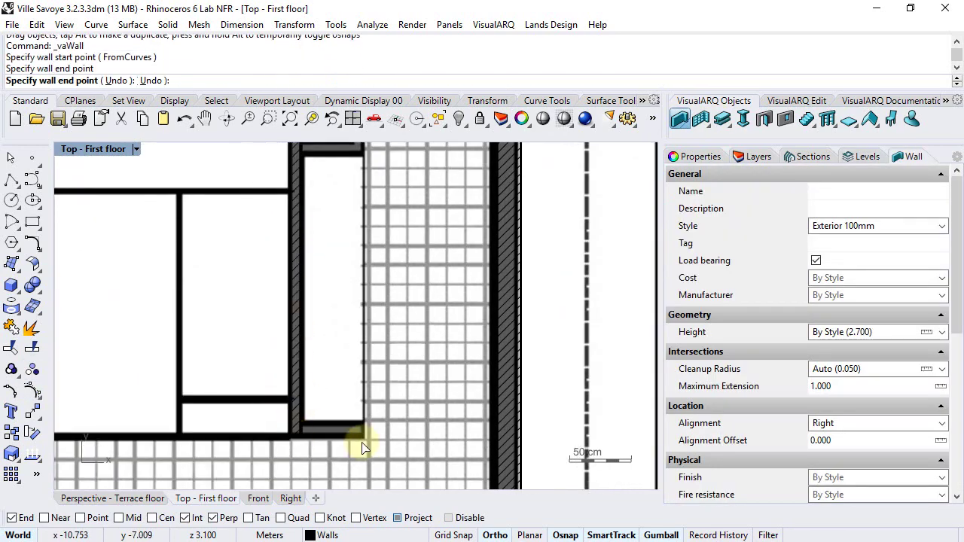
{"action": "left_click", "coordinate": [364, 437]}
{"action": "key", "text": "Return"}
{"action": "key", "text": "Return"}
Copy the closet's short lower return wall to the partition near the closet's upper end
{"action": "left_click", "coordinate": [354, 437]}
{"action": "left_click", "coordinate": [11, 433]}
{"action": "left_click", "coordinate": [302, 435]}
{"action": "left_click", "coordinate": [272, 280]}
{"action": "key", "text": "Return"}
Draw a short wall from the copied return's outer end up the side of the small duct
{"action": "left_click", "coordinate": [680, 119]}
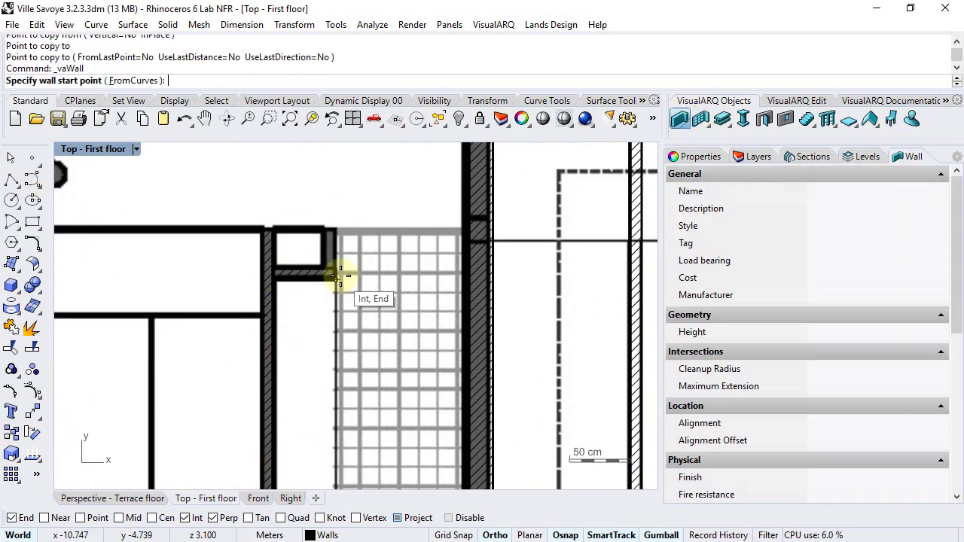
{"action": "left_click", "coordinate": [336, 279]}
{"action": "scroll", "coordinate": [323, 232], "scroll_direction": "up", "scroll_amount": 10}
{"action": "left_click", "coordinate": [368, 228]}
{"action": "key", "text": "Return"}
Draw the right-aligned walls of the two small rooms above the stairs: the upper wall across the doorway and the dividing partition
{"action": "scroll", "coordinate": [393, 290], "scroll_direction": "down", "scroll_amount": 18}
{"action": "scroll", "coordinate": [394, 290], "scroll_direction": "down", "scroll_amount": 4}
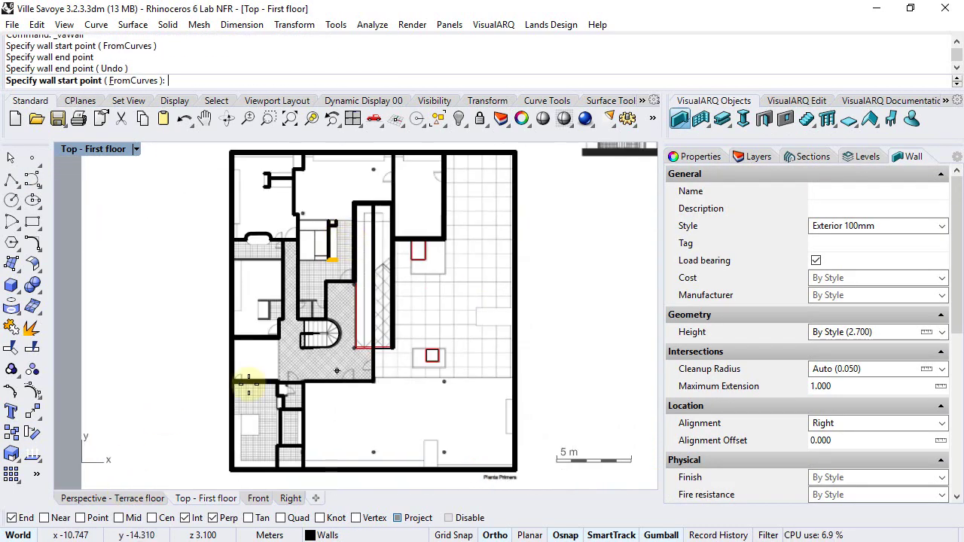
{"action": "scroll", "coordinate": [258, 302], "scroll_direction": "up", "scroll_amount": 18}
{"action": "right_click_drag", "start_coordinate": [535, 302], "coordinate": [321, 299]}
{"action": "scroll", "coordinate": [320, 299], "scroll_direction": "up", "scroll_amount": 4}
{"action": "left_click", "coordinate": [320, 299]}
{"action": "right_click", "coordinate": [475, 300]}
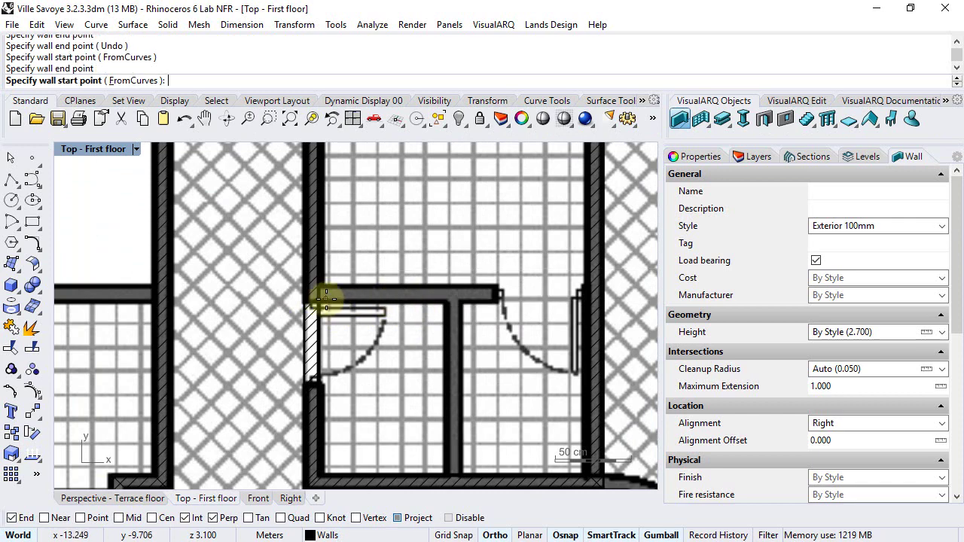
{"action": "left_click", "coordinate": [320, 299]}
{"action": "right_click_drag", "start_coordinate": [581, 302], "coordinate": [467, 308]}
{"action": "left_click", "coordinate": [466, 305]}
{"action": "scroll", "coordinate": [323, 430], "scroll_direction": "down", "scroll_amount": 3}
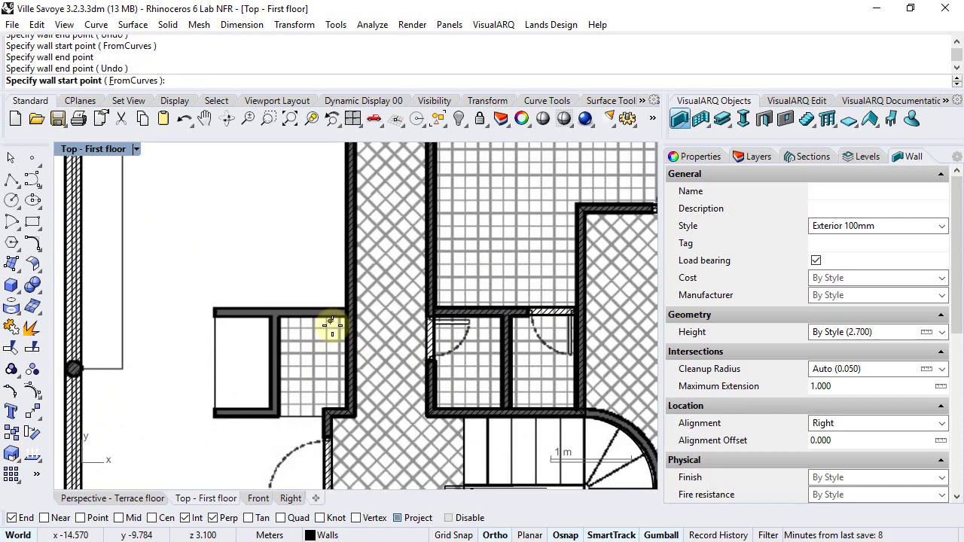
Draw a left-aligned wall from the corridor wall along the top of the small tiled room to the adjoining closet's far edge
{"action": "scroll", "coordinate": [329, 327], "scroll_direction": "up", "scroll_amount": 3}
{"action": "left_click", "coordinate": [352, 311]}
{"action": "left_click", "coordinate": [875, 424]}
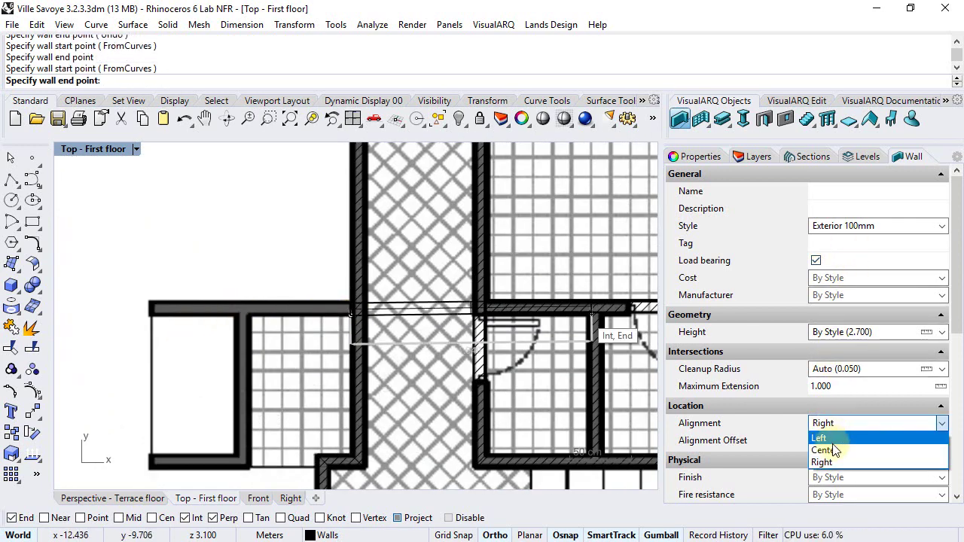
{"action": "left_click", "coordinate": [831, 438]}
{"action": "scroll", "coordinate": [124, 322], "scroll_direction": "up", "scroll_amount": 4}
{"action": "left_click", "coordinate": [166, 314]}
Draw a wall down the partition between the tiled room and its closet, then along the closet's lower edge to its end
{"action": "scroll", "coordinate": [226, 287], "scroll_direction": "down", "scroll_amount": 4}
{"action": "left_click", "coordinate": [292, 256]}
{"action": "scroll", "coordinate": [293, 402], "scroll_direction": "up", "scroll_amount": 2}
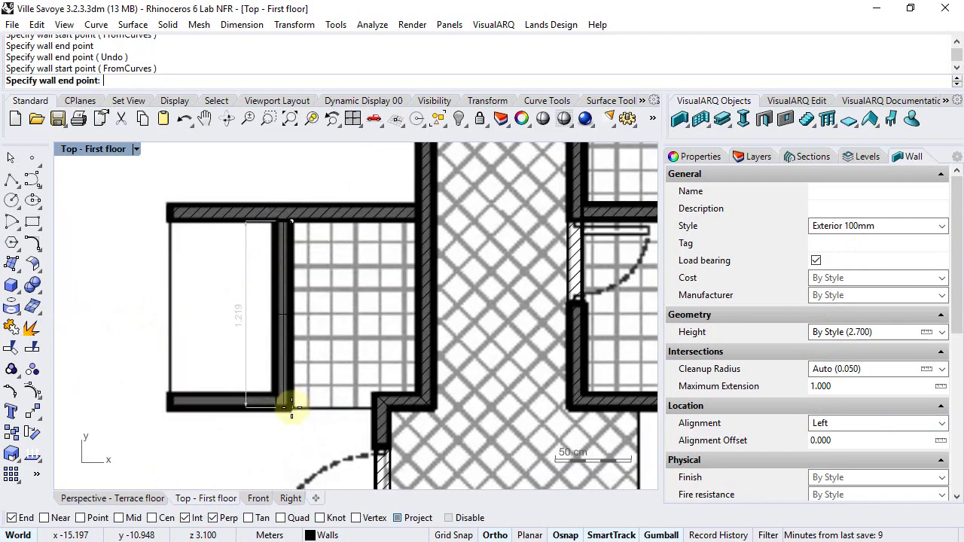
{"action": "left_click", "coordinate": [402, 409]}
{"action": "left_click", "coordinate": [174, 410]}
{"action": "right_click", "coordinate": [181, 403]}
Draw a right-aligned wall between the bathroom and the bedroom below it, from the facade to the corridor wall
{"action": "scroll", "coordinate": [250, 325], "scroll_direction": "down", "scroll_amount": 8}
{"action": "right_click_drag", "start_coordinate": [279, 273], "coordinate": [261, 365]}
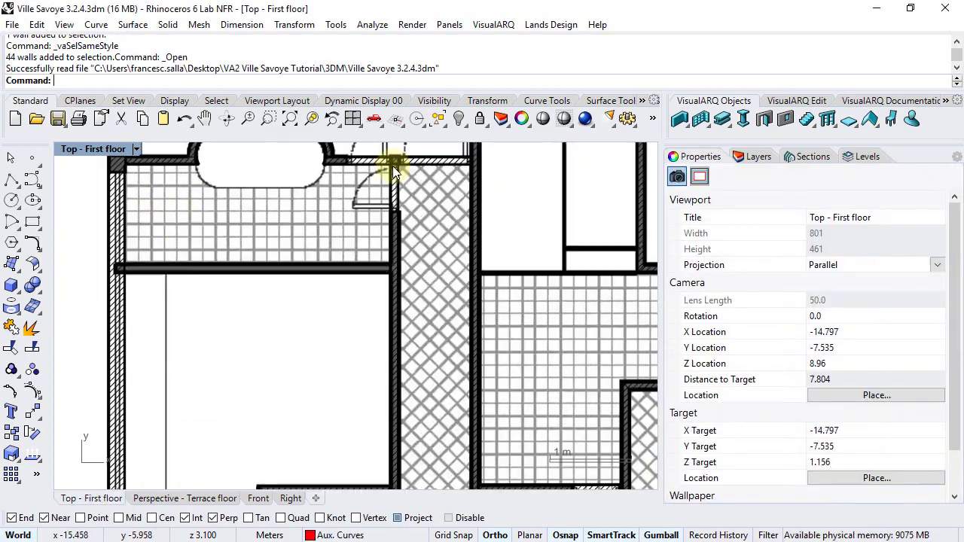
{"action": "left_click", "coordinate": [679, 119]}
{"action": "left_click", "coordinate": [121, 275]}
{"action": "left_click", "coordinate": [941, 423]}
{"action": "left_click", "coordinate": [829, 466]}
{"action": "left_click", "coordinate": [390, 273]}
{"action": "scroll", "coordinate": [390, 274], "scroll_direction": "down", "scroll_amount": 8}
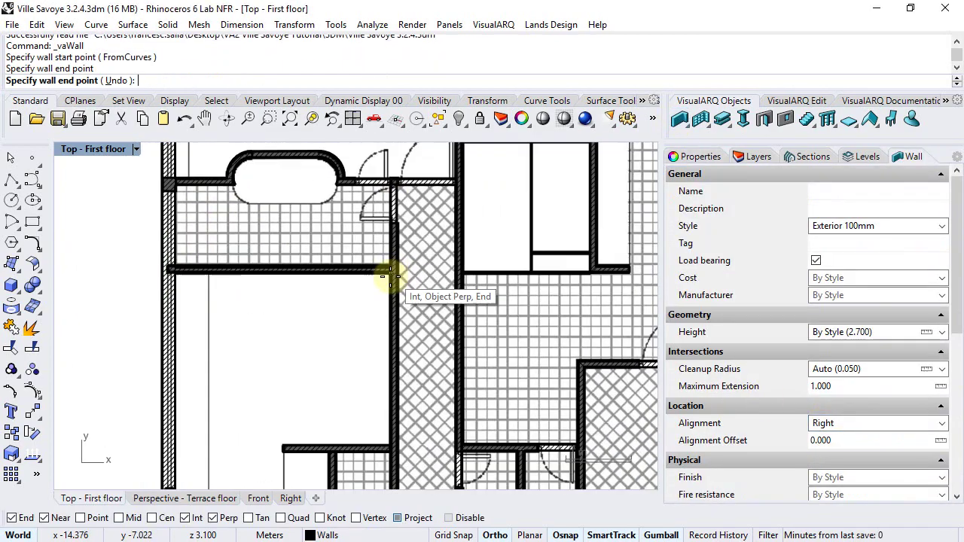
{"action": "right_click_drag", "start_coordinate": [392, 361], "coordinate": [365, 180]}
{"action": "right_click", "coordinate": [372, 329]}
Draw a left-aligned wall down the door side of the small closet beside the kitchen, across the doorway to its lower corner
{"action": "scroll", "coordinate": [369, 331], "scroll_direction": "up", "scroll_amount": 14}
{"action": "left_click", "coordinate": [348, 191]}
{"action": "left_click", "coordinate": [942, 423]}
{"action": "left_click", "coordinate": [828, 439]}
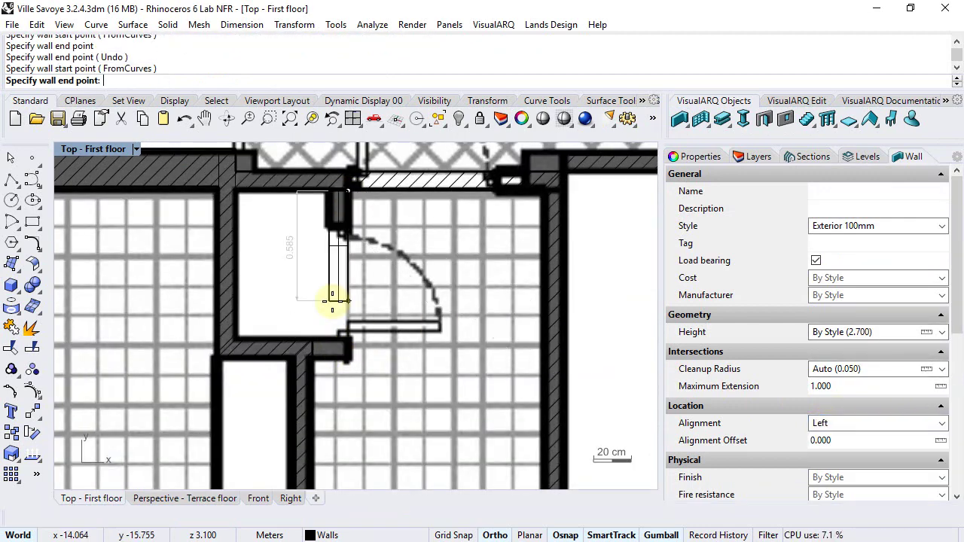
{"action": "left_click", "coordinate": [349, 339]}
{"action": "right_click", "coordinate": [339, 345]}
Extend the small closet's lower wall to meet the end of the doorway wall
{"action": "left_click", "coordinate": [279, 347]}
{"action": "key", "text": "F10"}
{"action": "left_click_drag", "start_coordinate": [391, 357], "coordinate": [352, 358]}
{"action": "scroll", "coordinate": [393, 354], "scroll_direction": "down", "scroll_amount": 8}
{"action": "scroll", "coordinate": [360, 348], "scroll_direction": "up", "scroll_amount": 6}
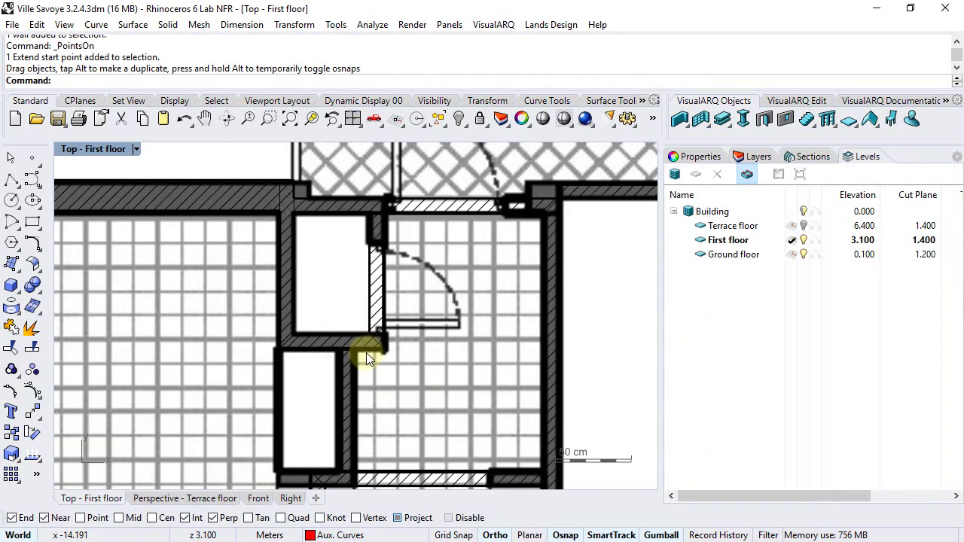
Select all walls of the 'Exterior 100mm' style, starting from the small closet's lower wall
{"action": "left_click", "coordinate": [370, 351]}
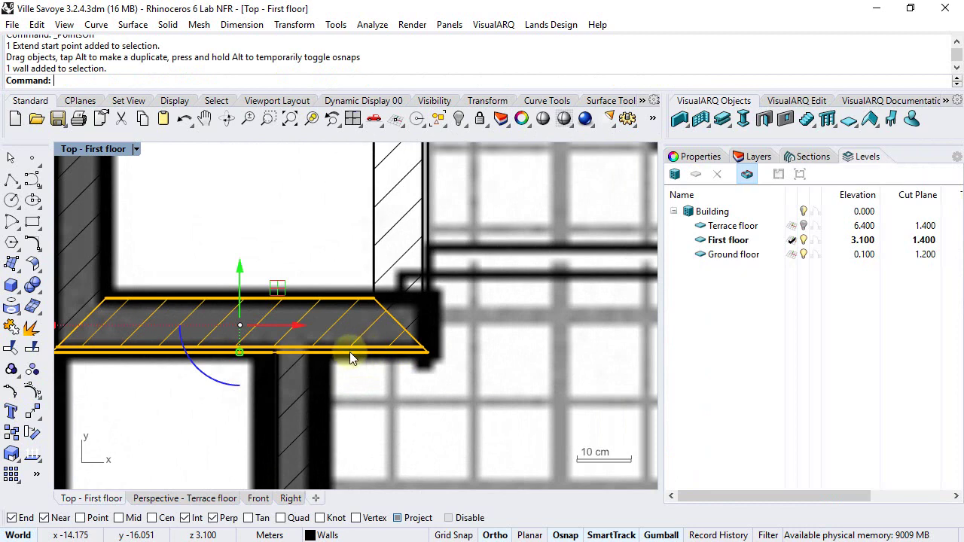
{"action": "right_click_drag", "start_coordinate": [335, 354], "coordinate": [370, 356]}
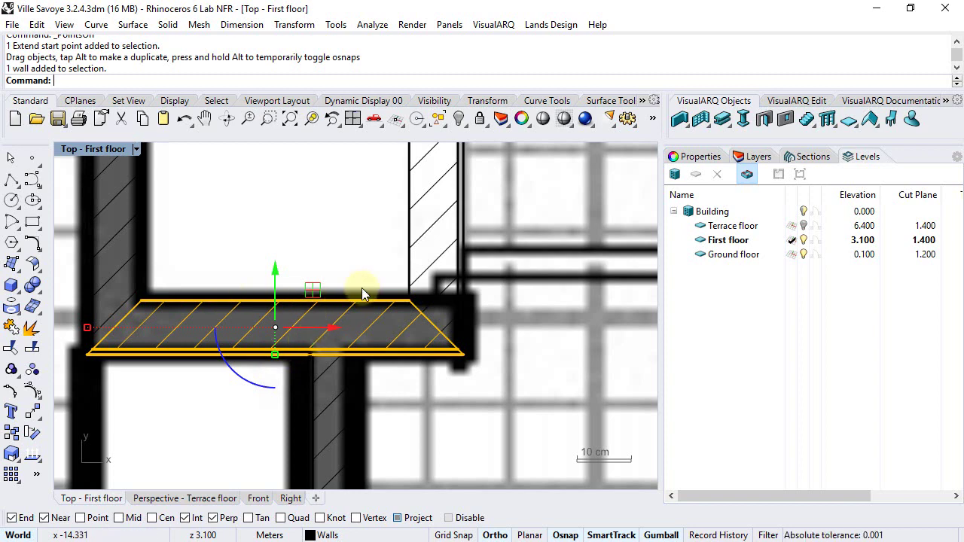
{"action": "scroll", "coordinate": [408, 284], "scroll_direction": "down", "scroll_amount": 2}
{"action": "right_click_drag", "start_coordinate": [416, 261], "coordinate": [299, 281]}
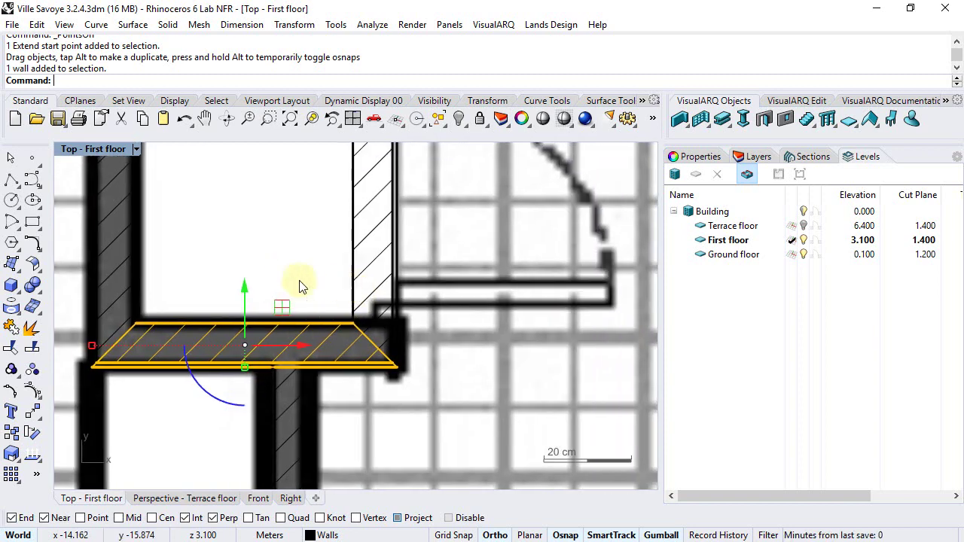
{"action": "right_click", "coordinate": [443, 300]}
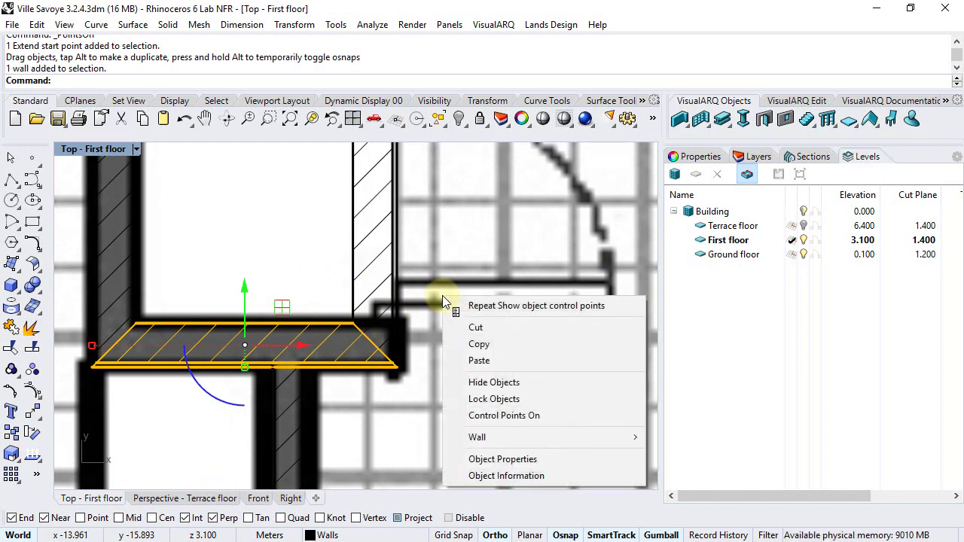
{"action": "mouse_move", "coordinate": [509, 442]}
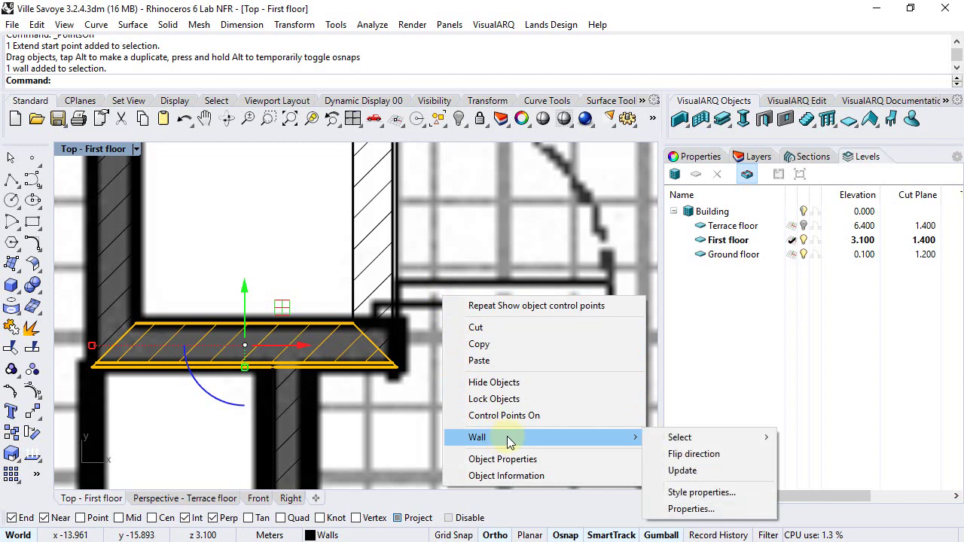
{"action": "mouse_move", "coordinate": [663, 444]}
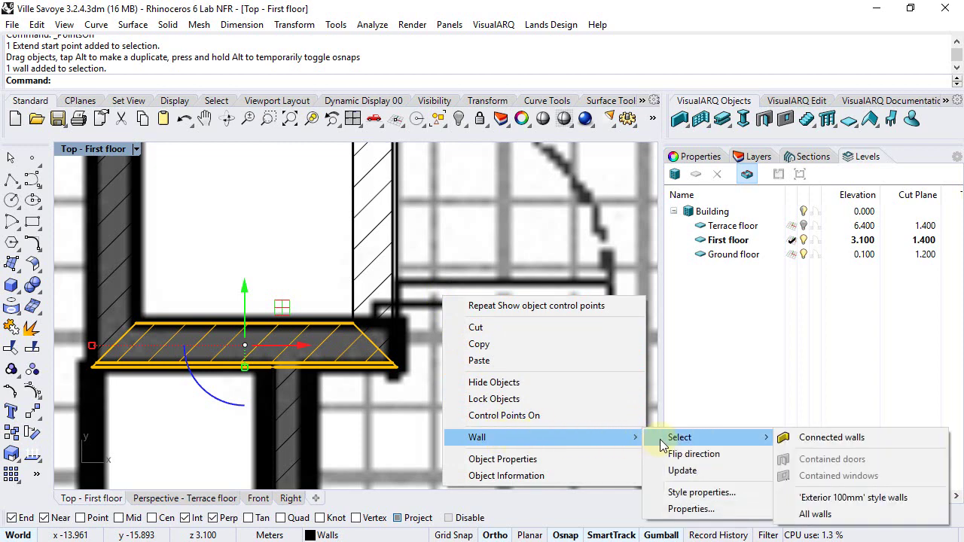
{"action": "left_click", "coordinate": [833, 498]}
Change the style of the selected Exterior 100mm walls to Generic 100mm
{"action": "scroll", "coordinate": [435, 293], "scroll_direction": "down", "scroll_amount": 5}
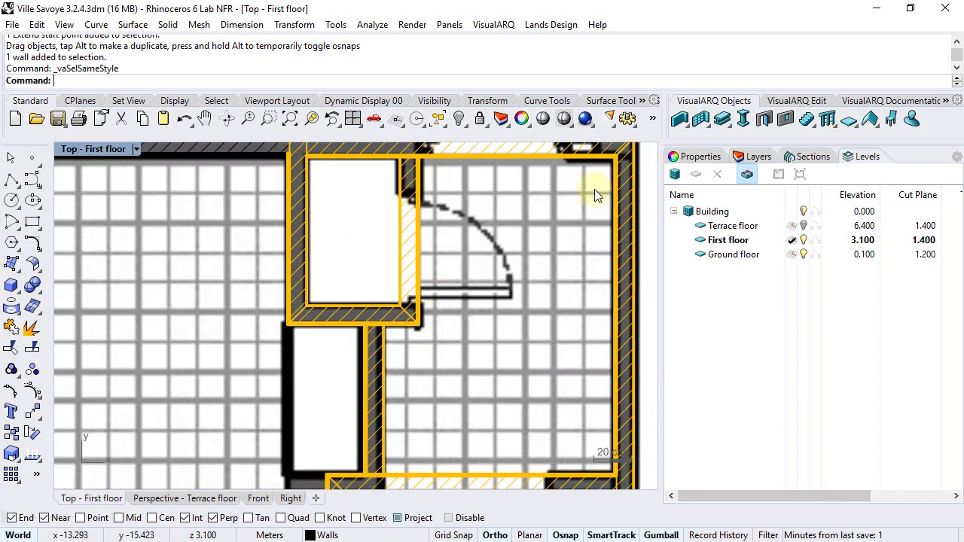
{"action": "left_click", "coordinate": [695, 160]}
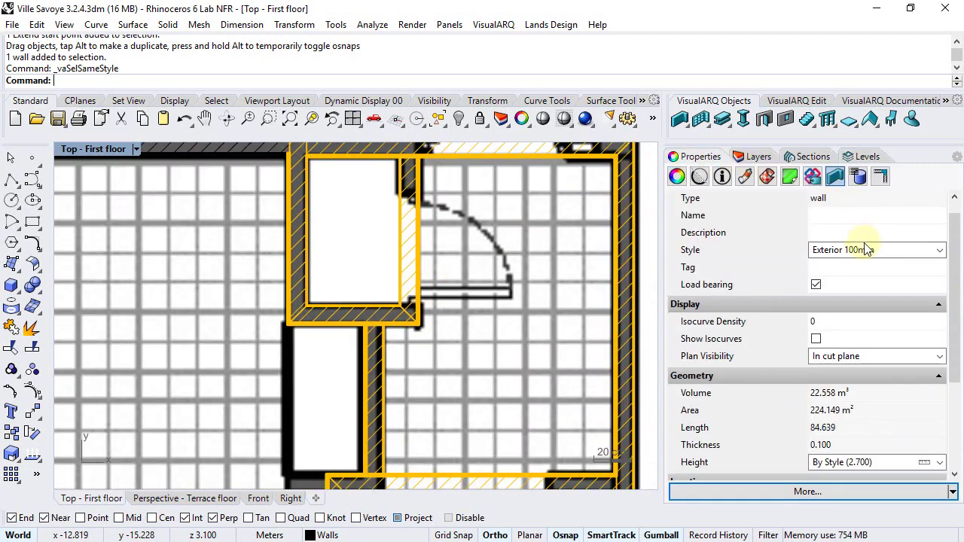
{"action": "left_click", "coordinate": [866, 250]}
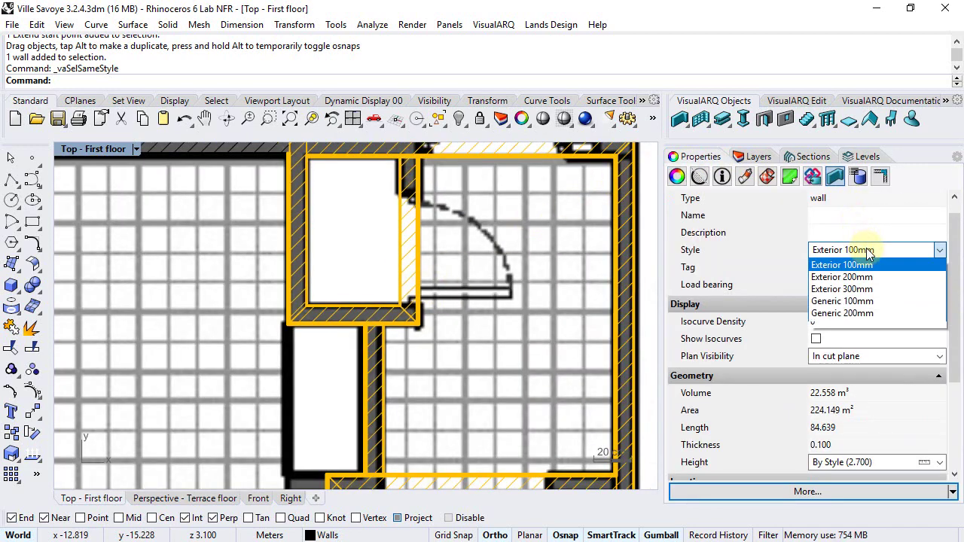
{"action": "left_click", "coordinate": [843, 301]}
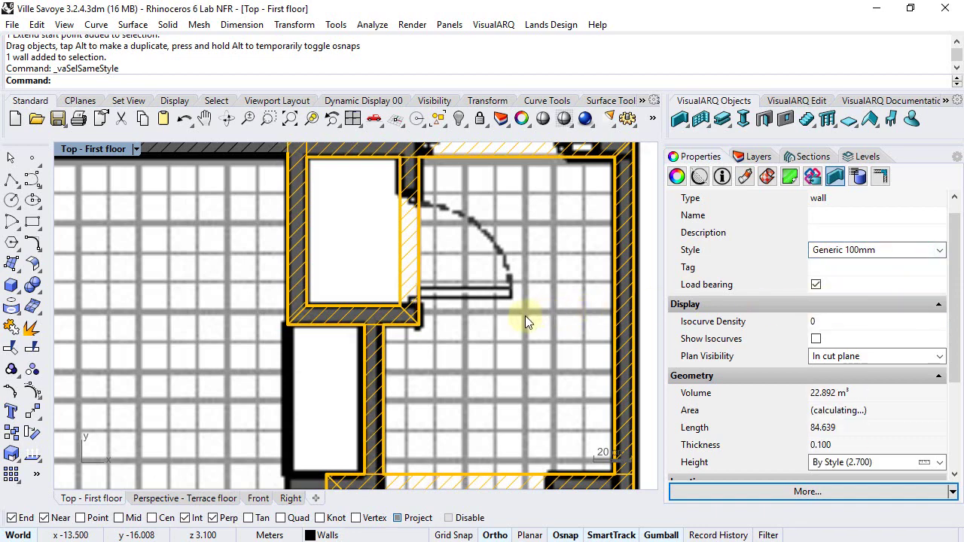
Clear the wall selection and inspect the modelled first floor in the Perspective - Terrace floor view
{"action": "scroll", "coordinate": [441, 296], "scroll_direction": "down", "scroll_amount": 8}
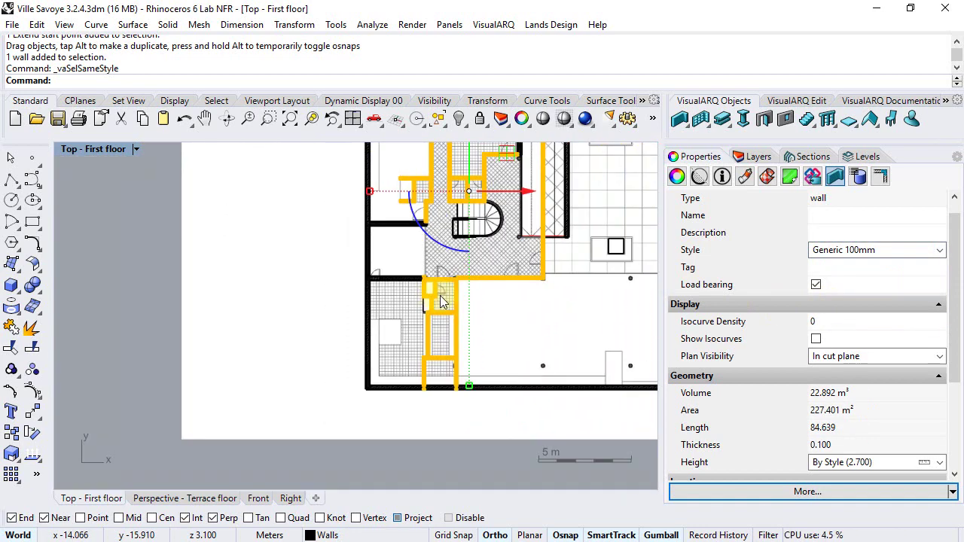
{"action": "right_click_drag", "start_coordinate": [441, 296], "coordinate": [279, 325]}
{"action": "scroll", "coordinate": [352, 310], "scroll_direction": "down", "scroll_amount": 4}
{"action": "left_click", "coordinate": [487, 418]}
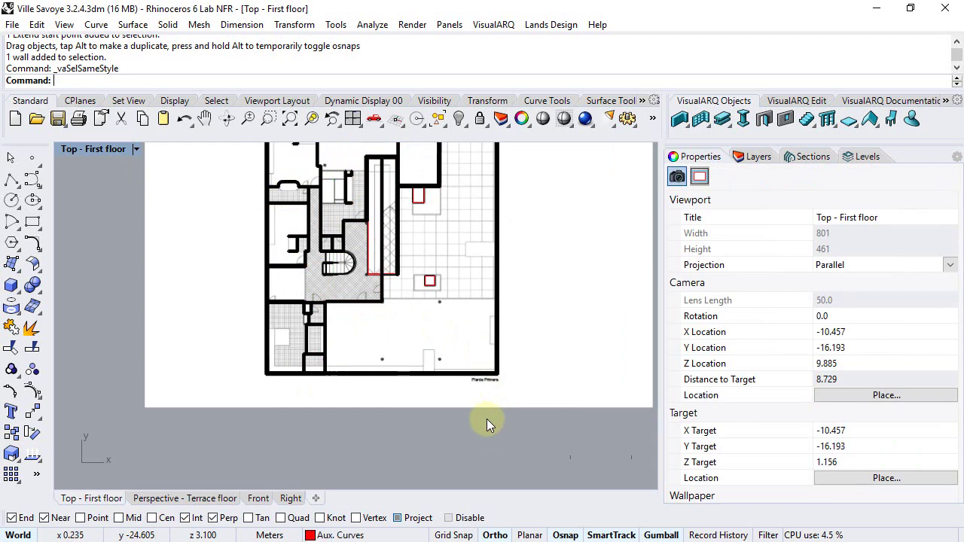
{"action": "left_click", "coordinate": [185, 498]}
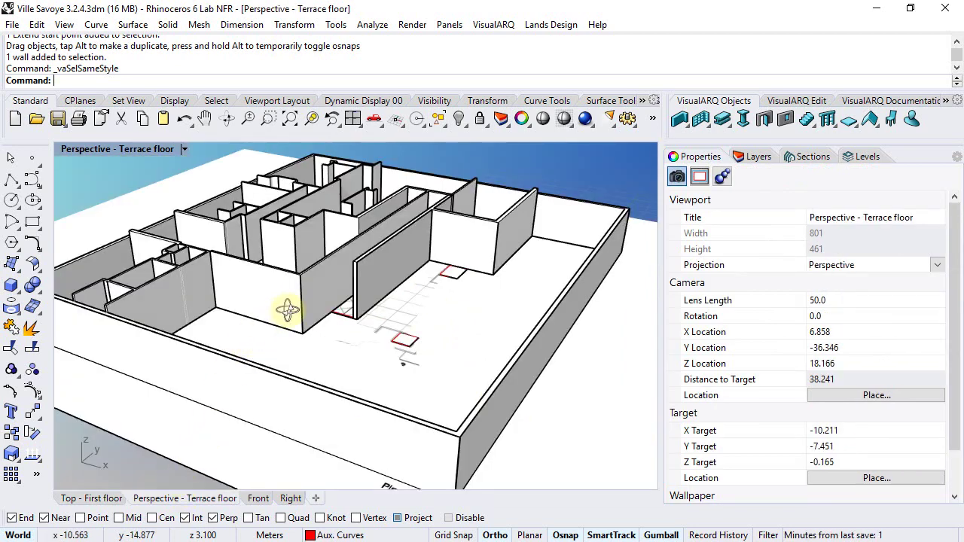
{"action": "right_click_drag", "start_coordinate": [288, 311], "coordinate": [349, 269]}
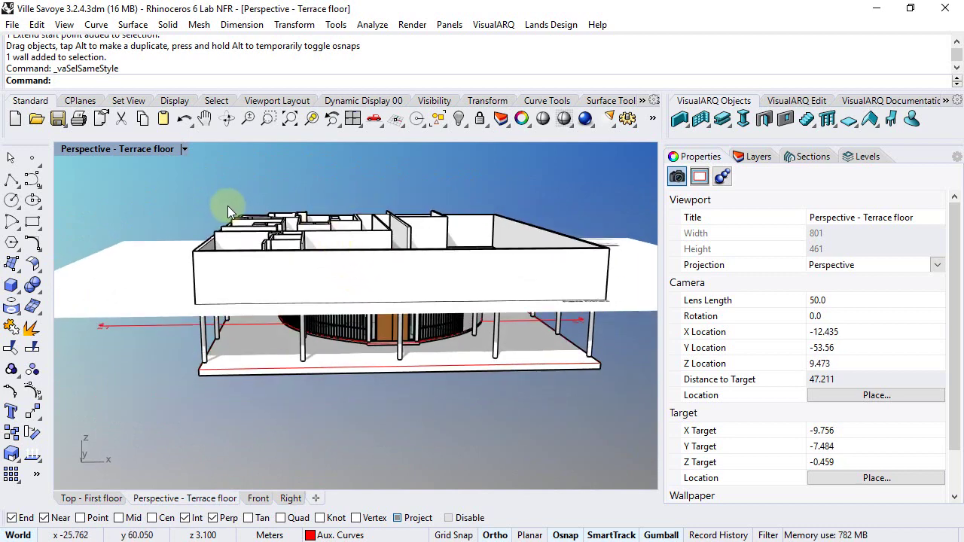
{"action": "right_click_drag", "start_coordinate": [253, 205], "coordinate": [241, 211]}
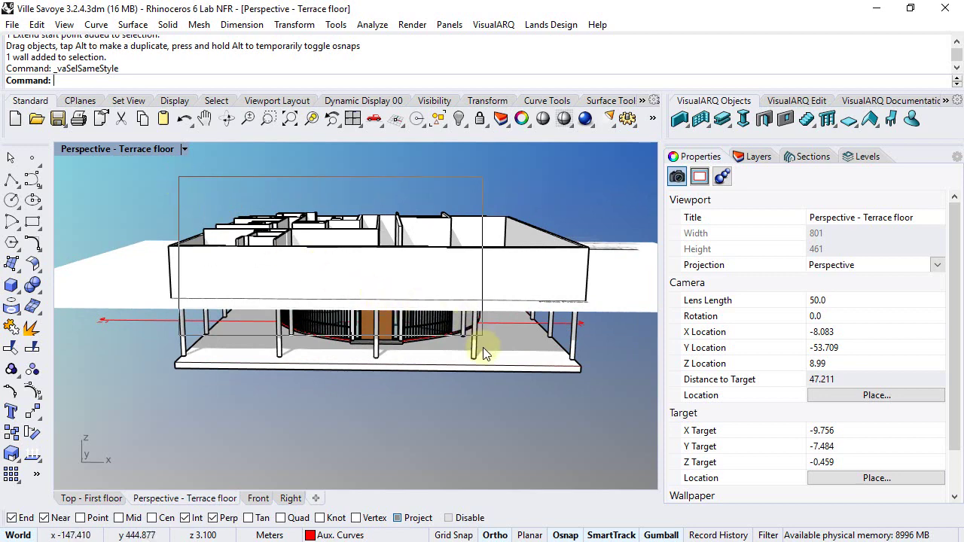
{"action": "left_click_drag", "start_coordinate": [483, 347], "coordinate": [482, 345]}
{"action": "right_click_drag", "start_coordinate": [451, 311], "coordinate": [403, 195]}
{"action": "key", "text": "Escape"}
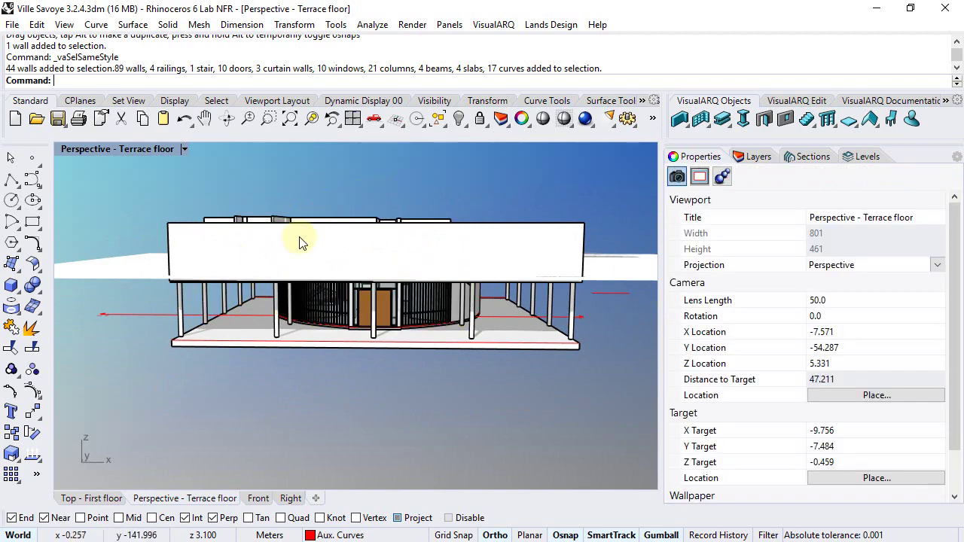
Window-select all first-floor interior walls in the Front view and set their height to 3.1 m
{"action": "left_click", "coordinate": [257, 499]}
{"action": "scroll", "coordinate": [296, 320], "scroll_direction": "down", "scroll_amount": 5}
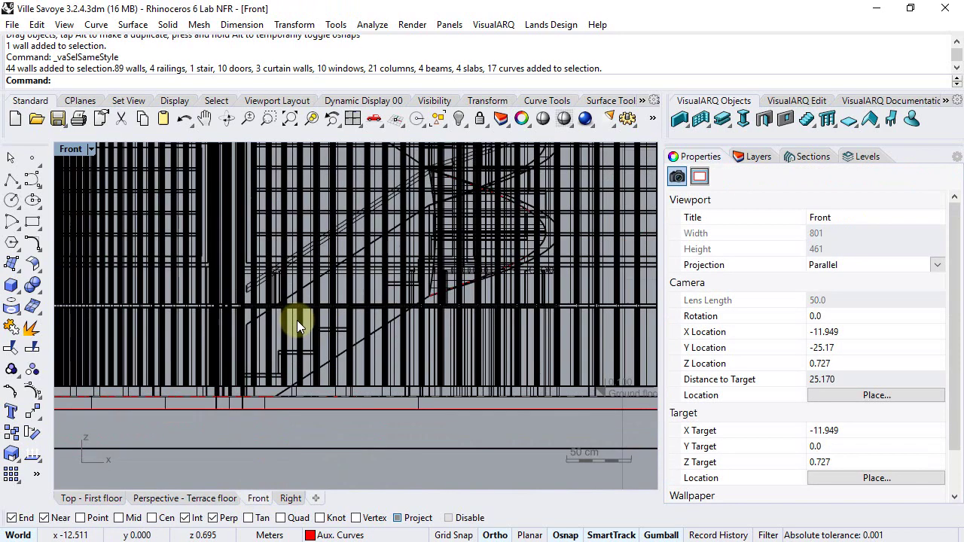
{"action": "right_click_drag", "start_coordinate": [317, 286], "coordinate": [283, 309]}
{"action": "scroll", "coordinate": [106, 230], "scroll_direction": "up", "scroll_amount": 2}
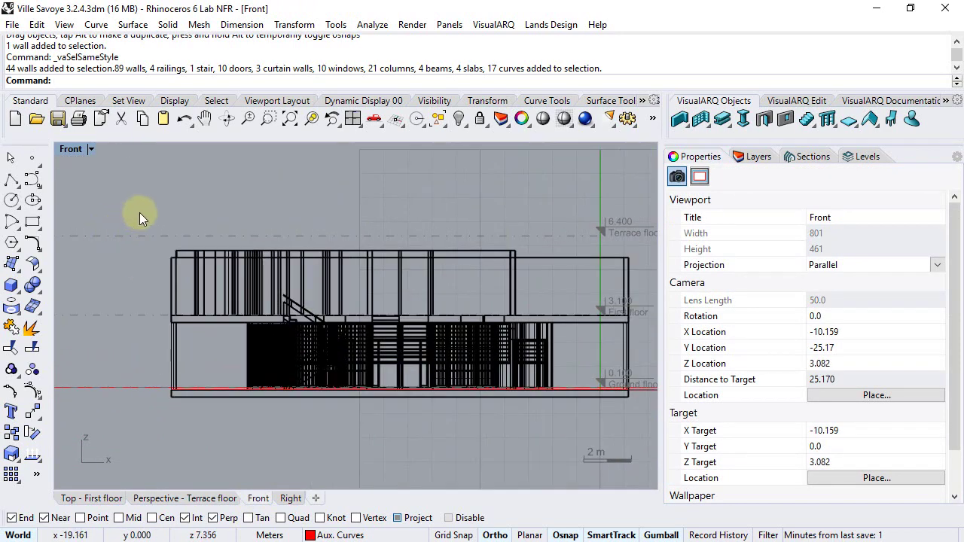
{"action": "double_click", "coordinate": [640, 321]}
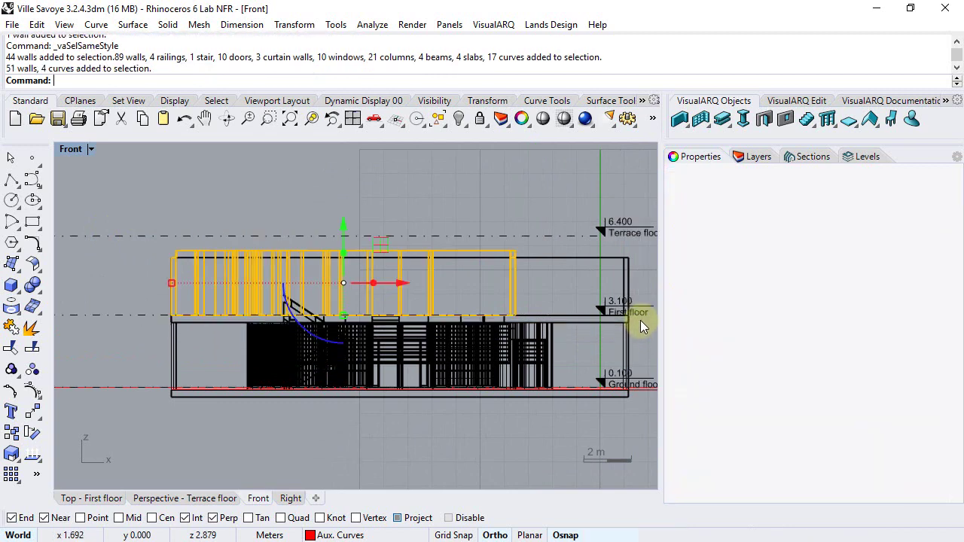
{"action": "left_click", "coordinate": [103, 501]}
{"action": "left_click", "coordinate": [147, 500]}
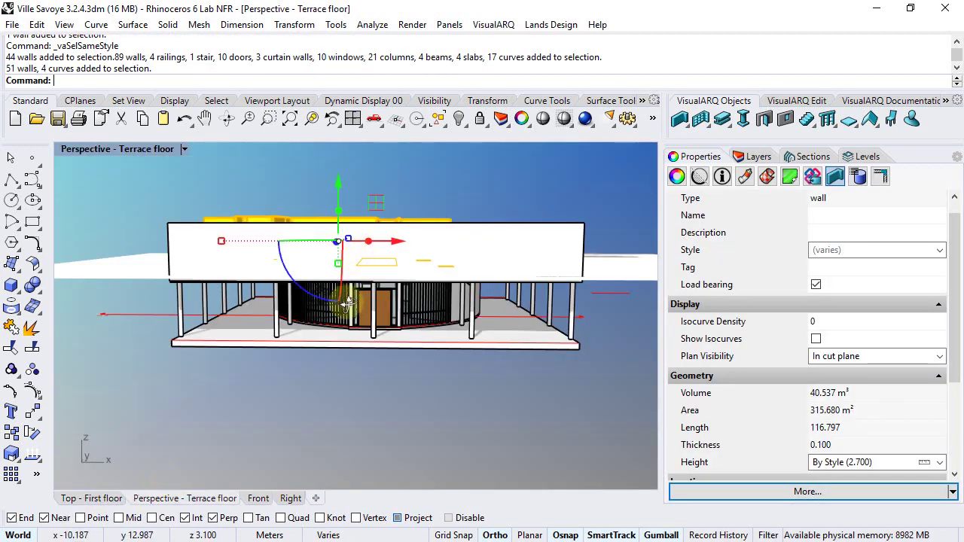
{"action": "right_click_drag", "start_coordinate": [347, 303], "coordinate": [345, 302]}
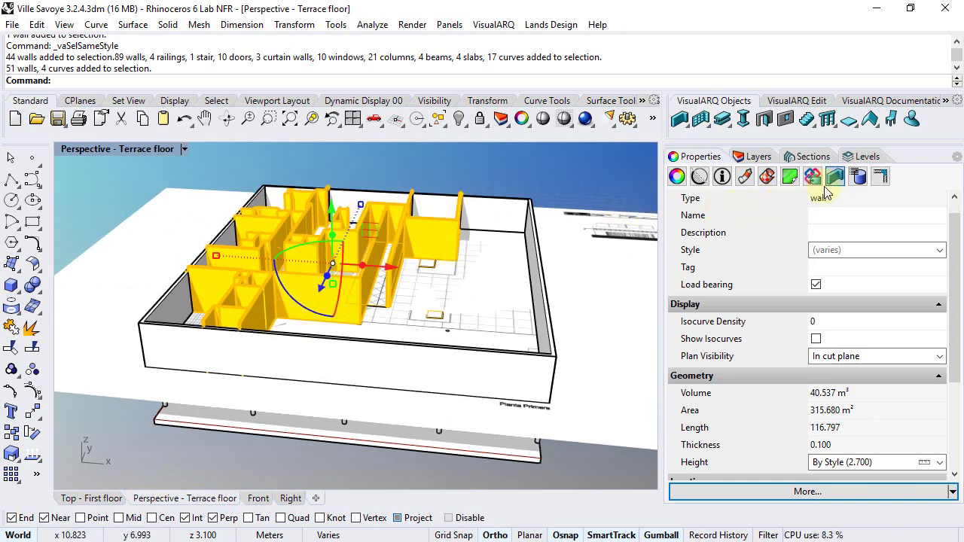
{"action": "left_click", "coordinate": [842, 464]}
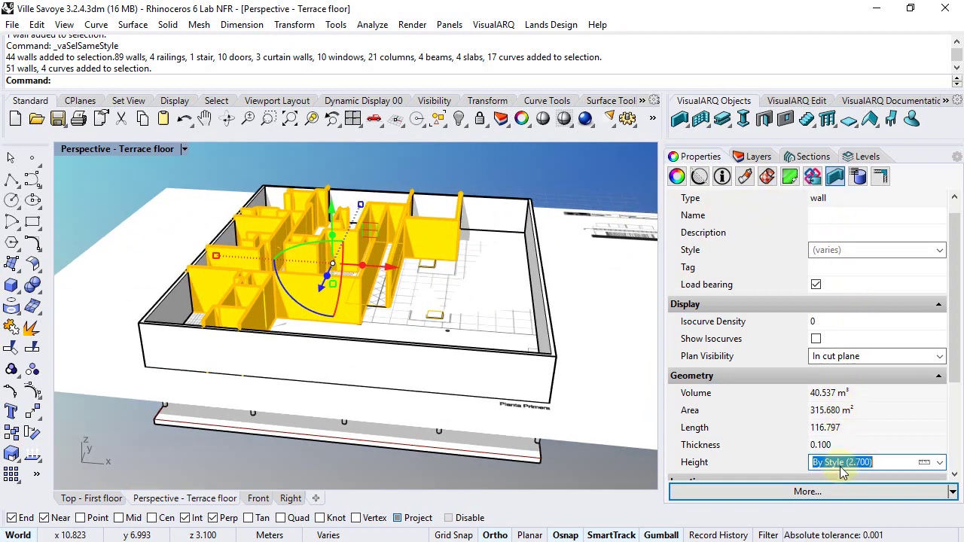
{"action": "type", "text": "3.1"}
{"action": "key", "text": "Return"}
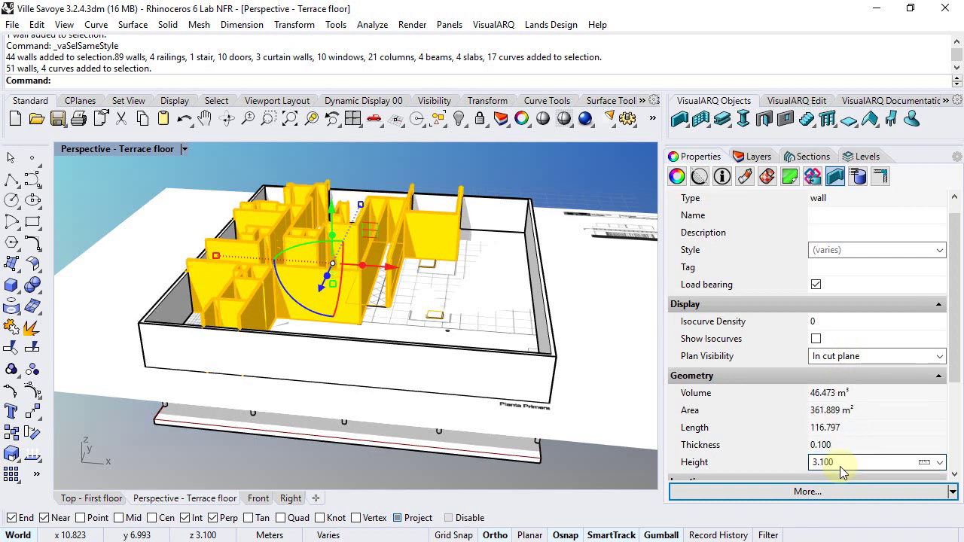
Select the four Exterior 200mm walls enclosing the first floor and open their height for editing
{"action": "left_click", "coordinate": [526, 220]}
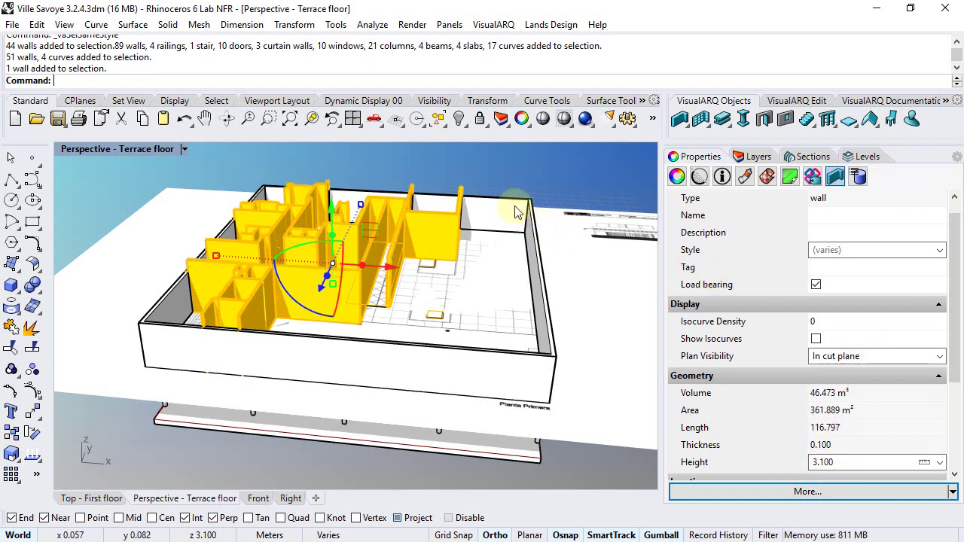
{"action": "left_click", "coordinate": [535, 262], "text": "shift"}
{"action": "left_click", "coordinate": [277, 326], "text": "shift"}
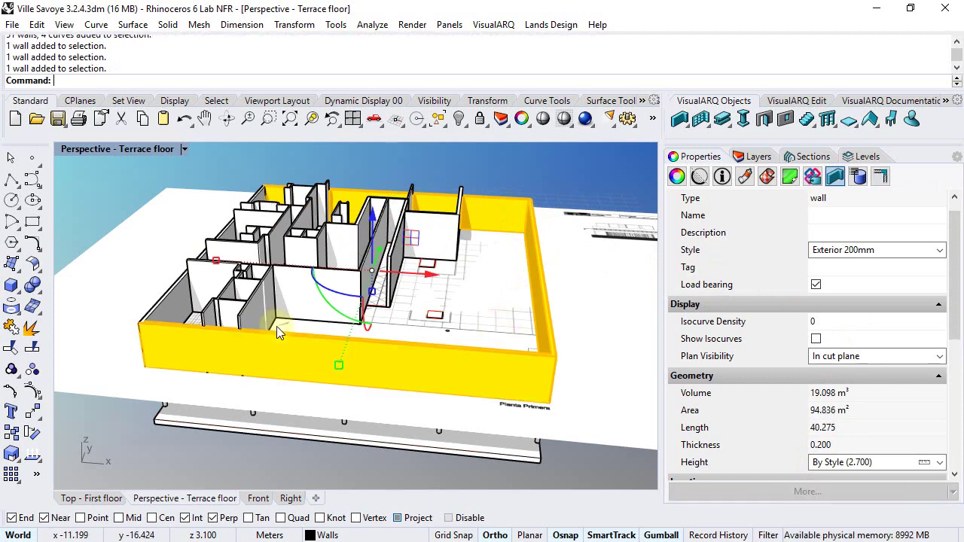
{"action": "left_click", "coordinate": [184, 299], "text": "shift"}
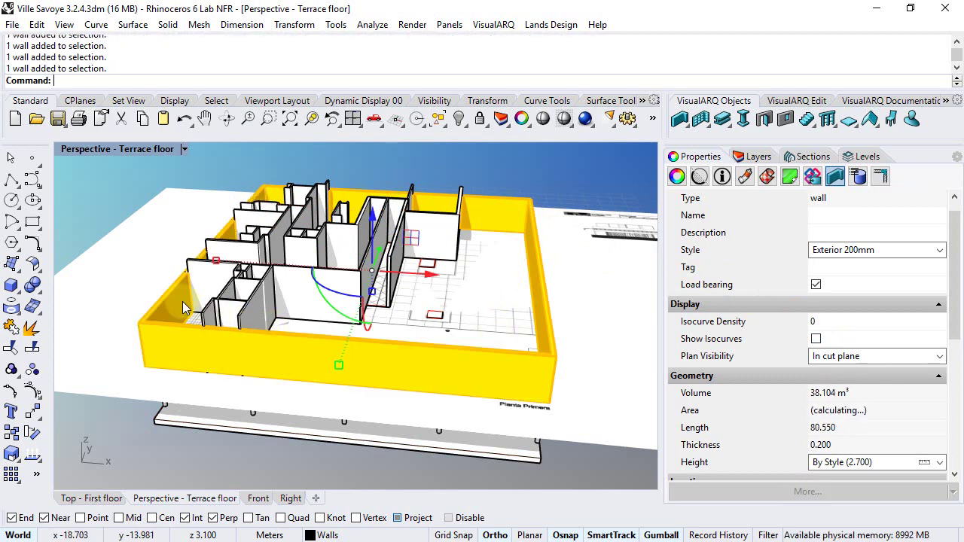
{"action": "left_click", "coordinate": [883, 462]}
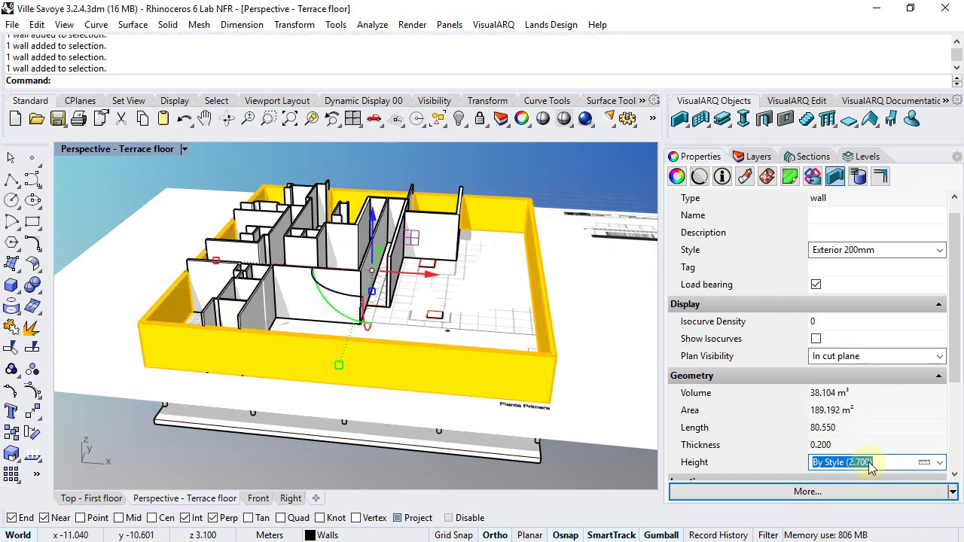